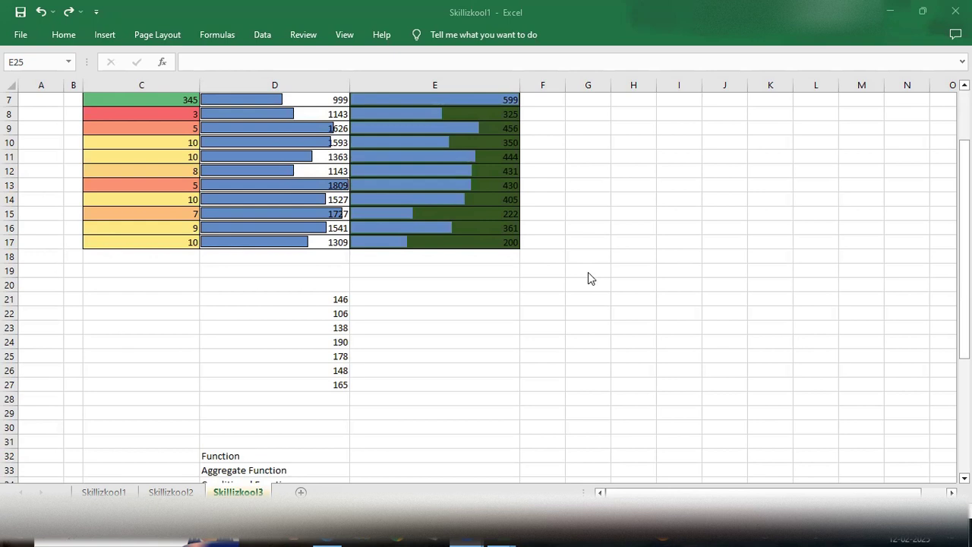
Start a new conditional formatting rule for cells D21:D27 that uses a formula to determine which cells to format.
scroll(558, 281, "up", 2)
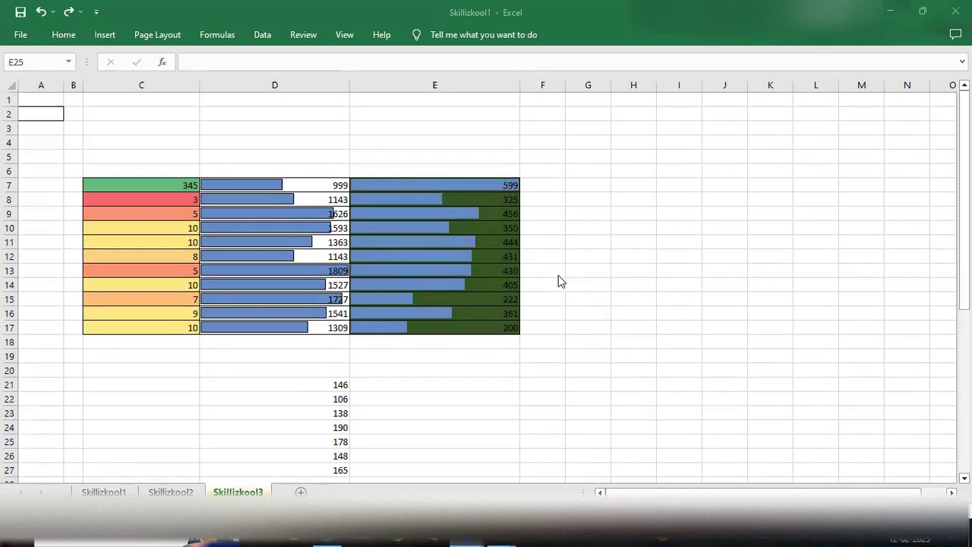
scroll(558, 281, "down", 2)
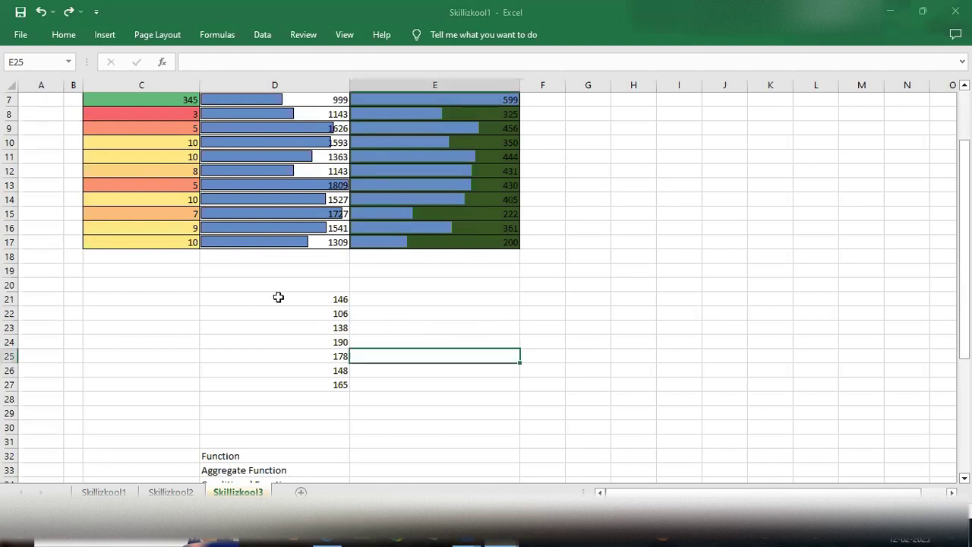
left_click_drag(278, 298, 313, 378)
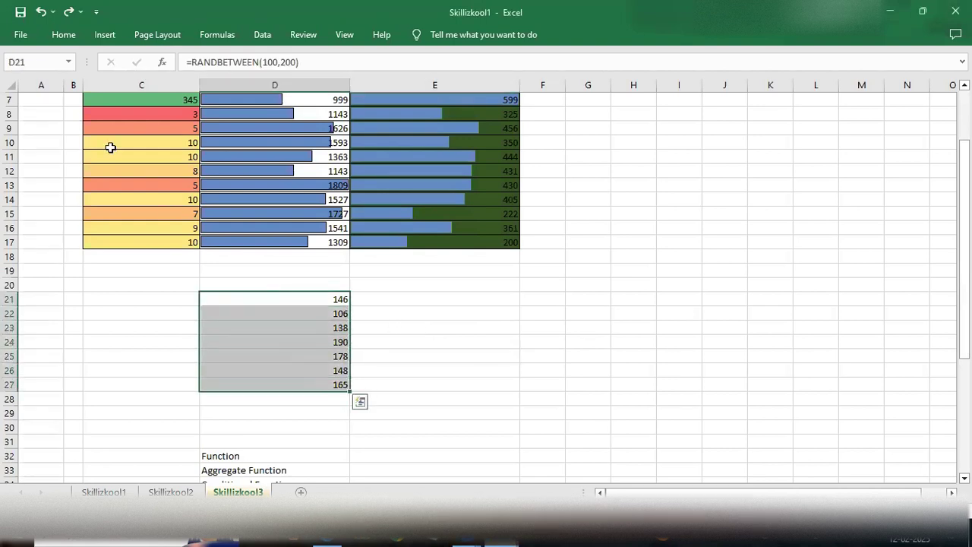
left_click(67, 40)
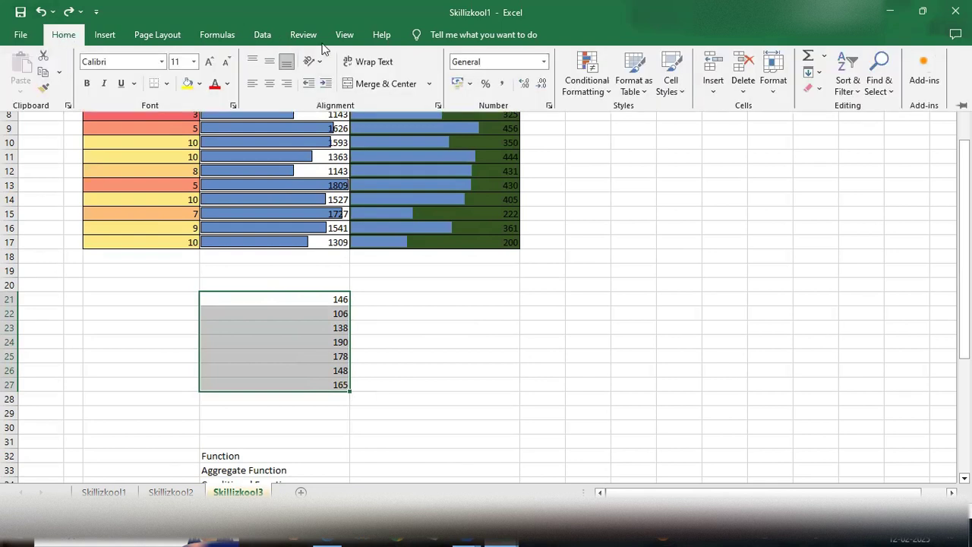
left_click(606, 93)
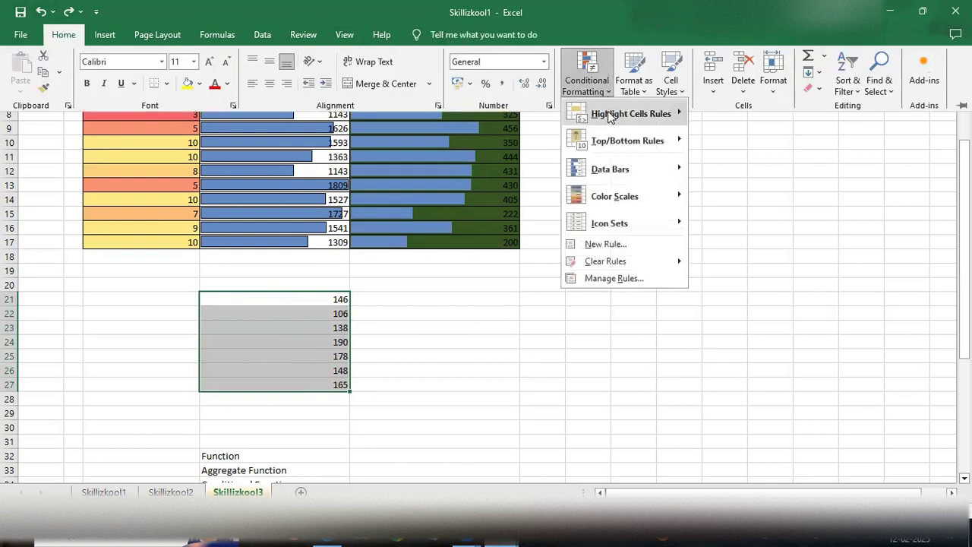
left_click(641, 241)
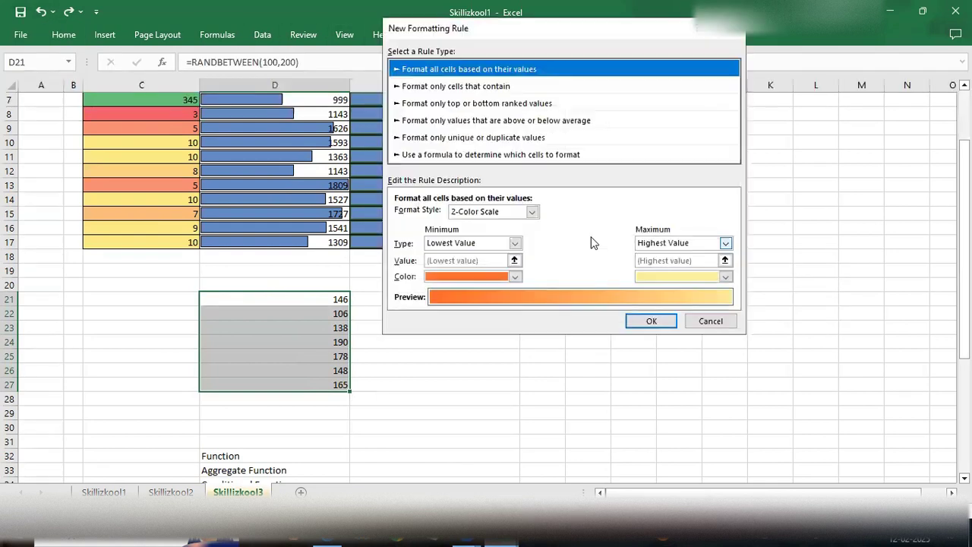
left_click(445, 156)
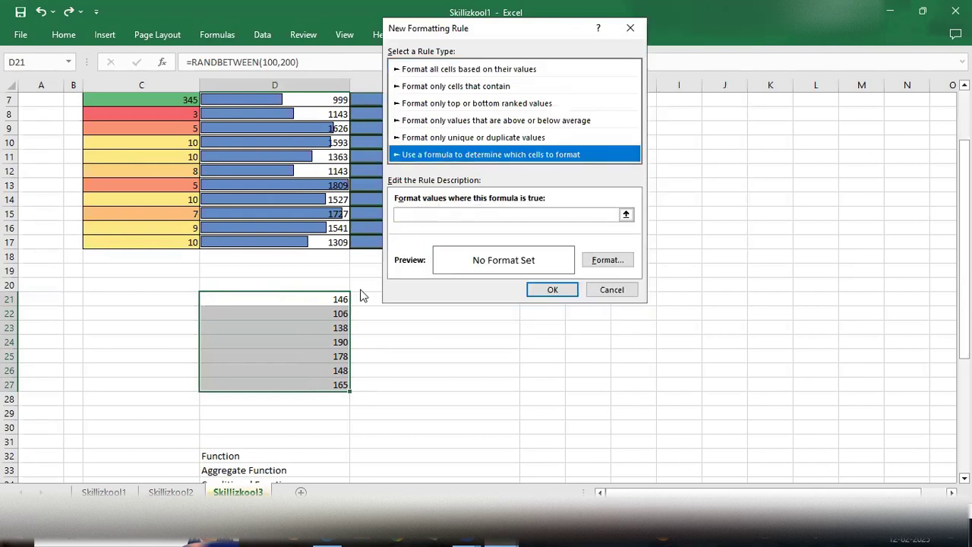
left_click(422, 215)
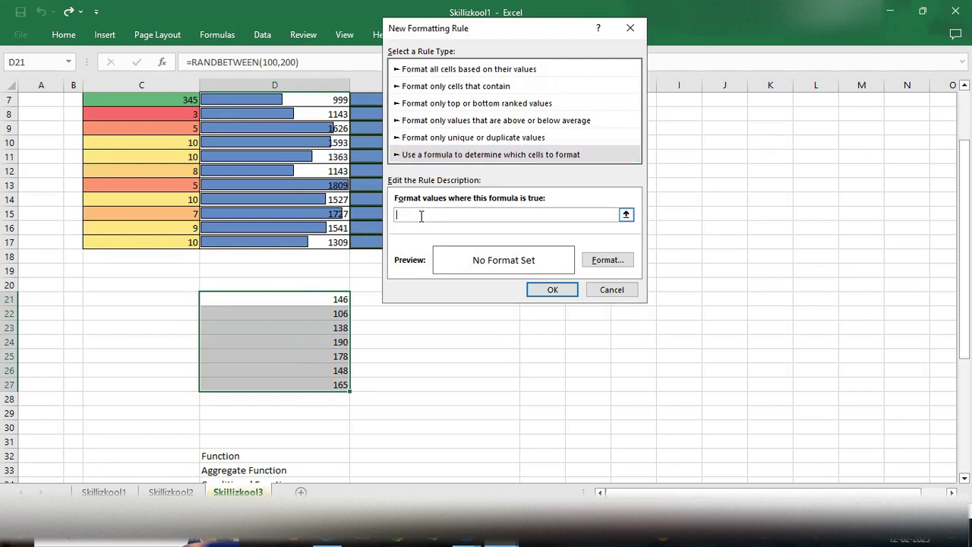
Set the rule's formula to =$D21>150, locking only the column of the cell reference.
type("=")
key("BackSpace")
type("=")
left_click(273, 298)
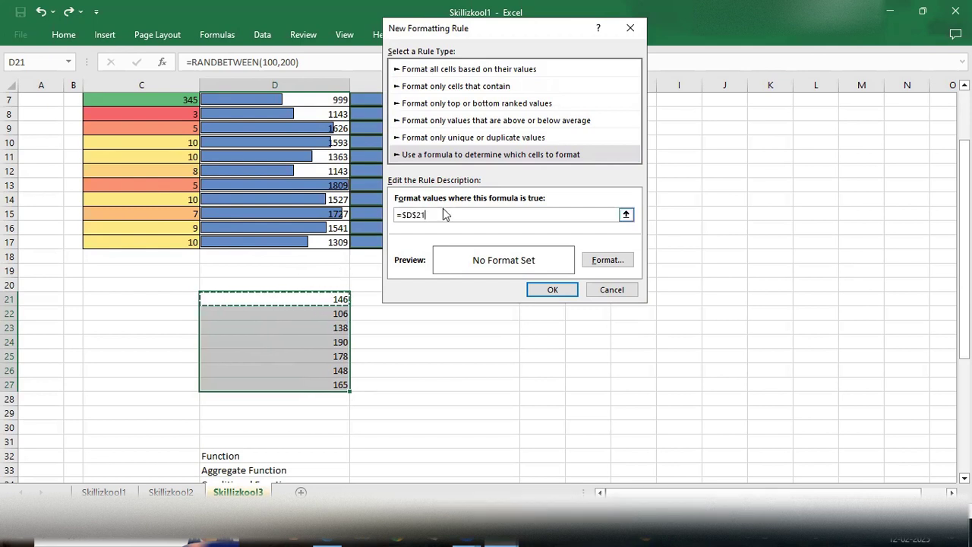
type(">150")
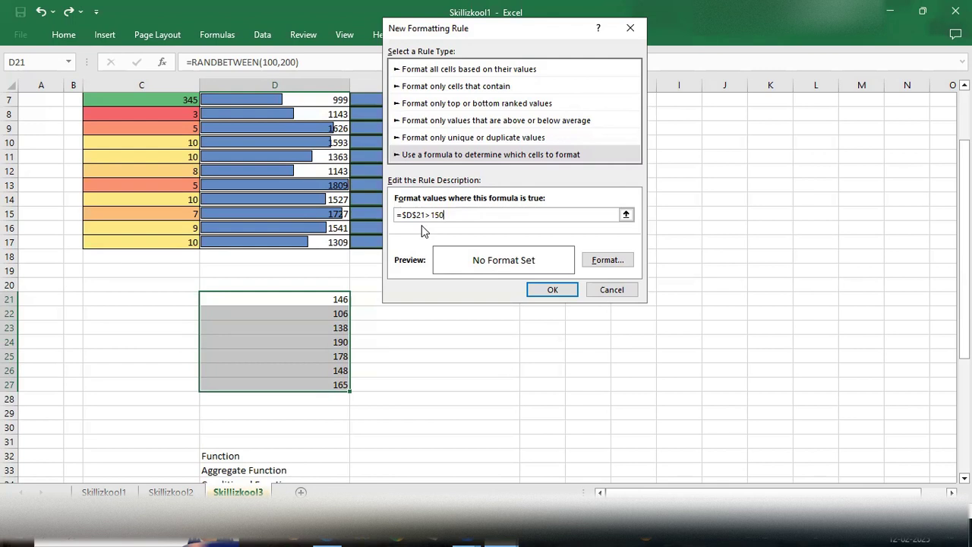
left_click(420, 215)
key("BackSpace")
Give the rule a solid orange background fill and apply it to the selected range.
left_click(607, 260)
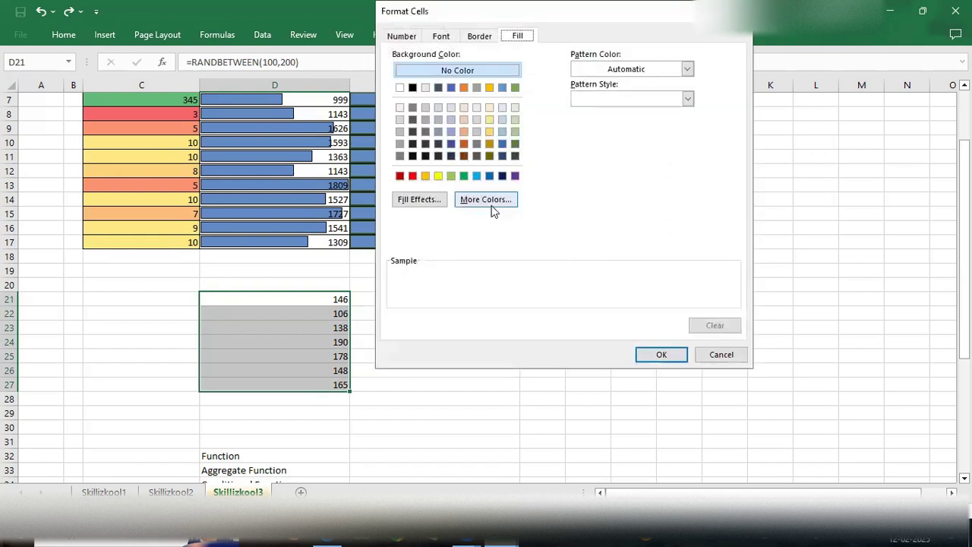
left_click(424, 175)
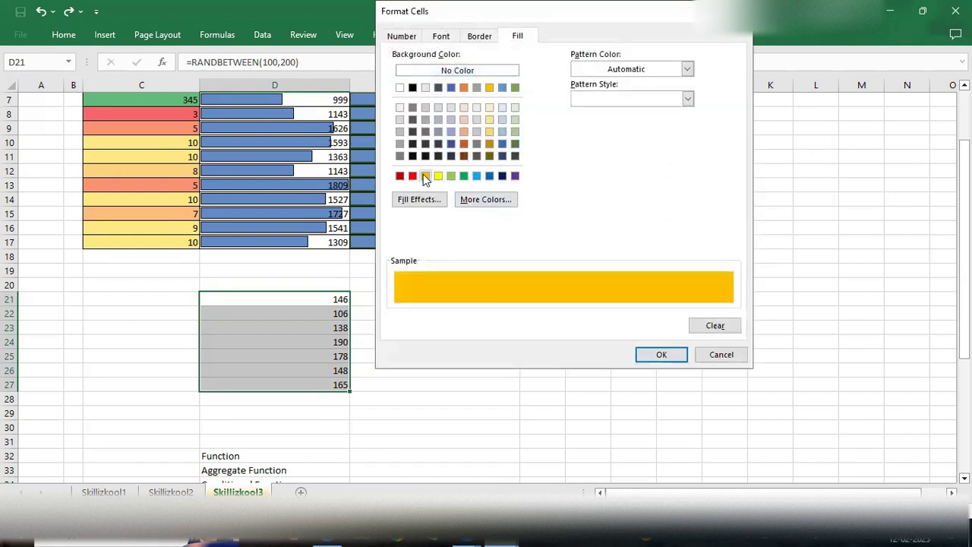
left_click(674, 356)
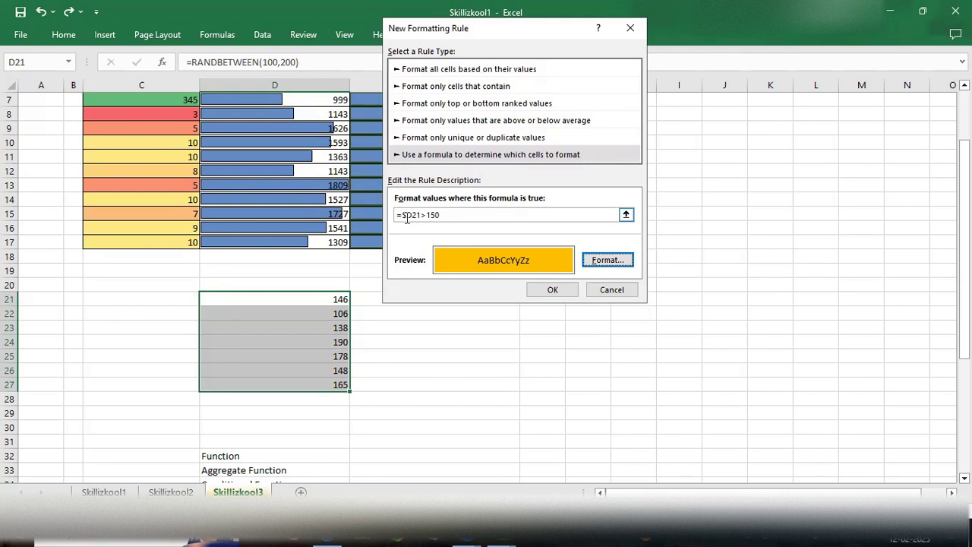
left_click(566, 290)
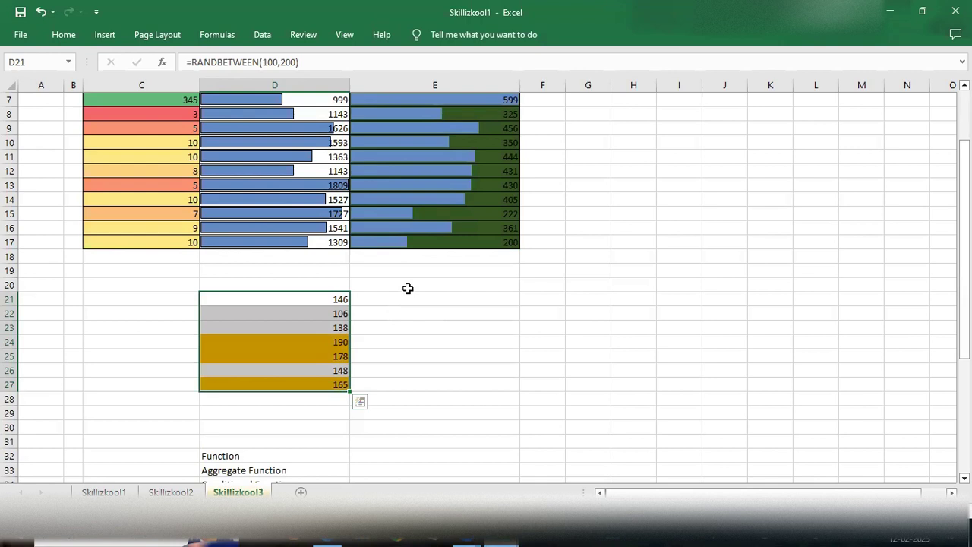
Enter the letter A in cell G24 and the letter B in G23 directly above it.
scroll(449, 378, "down", 2)
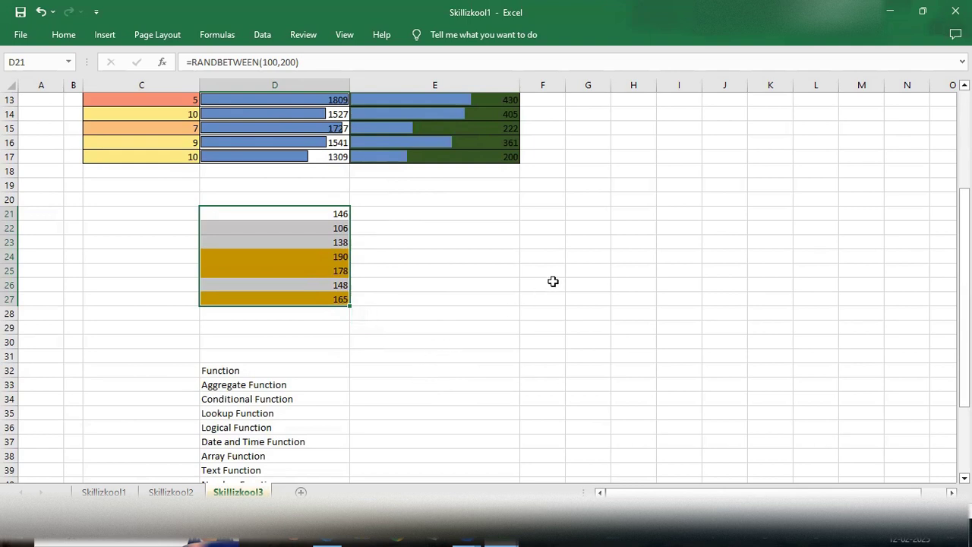
scroll(564, 277, "up", 1)
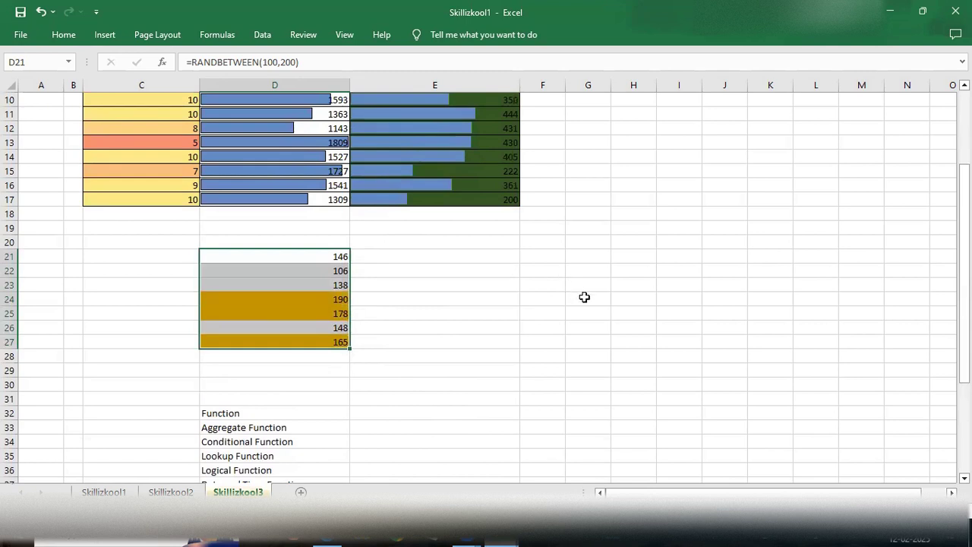
left_click(584, 297)
double_click(584, 297)
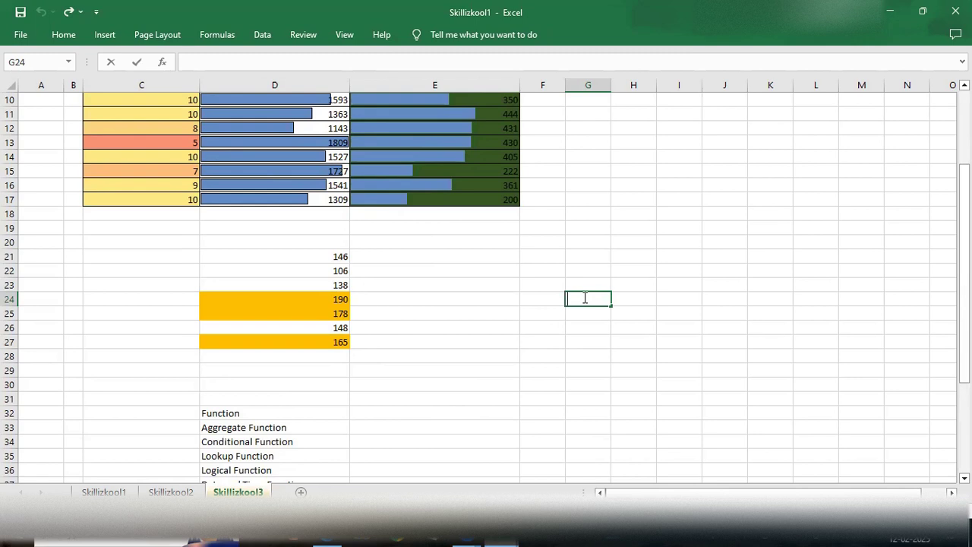
type("A")
left_click(586, 284)
type("B")
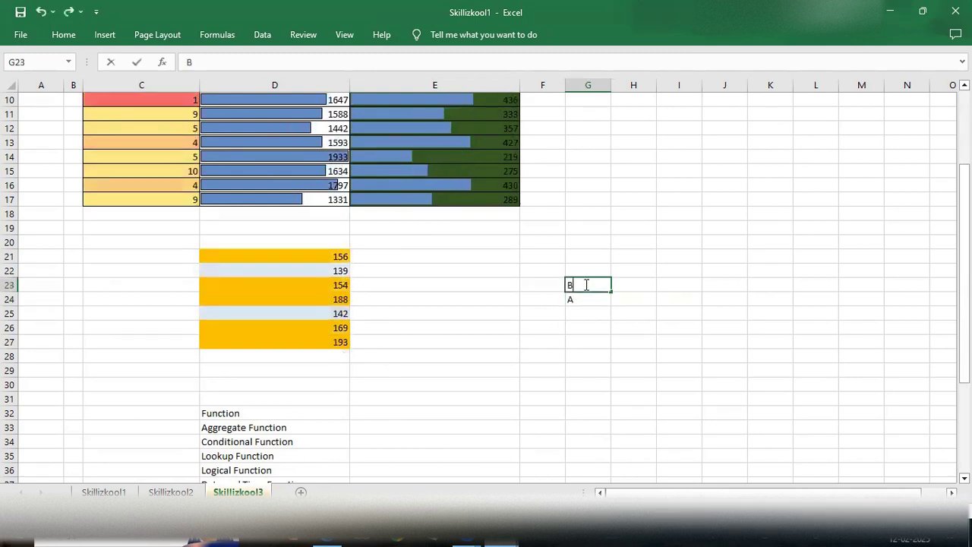
Surround the A with the remaining letters: C in G25, D in H24 and E in F24.
left_click(581, 313)
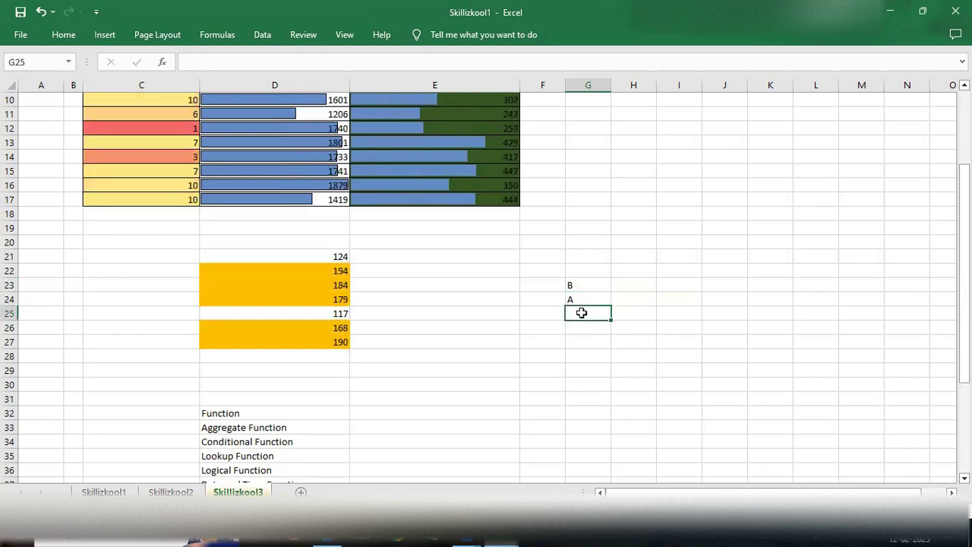
type("C")
left_click(625, 301)
type("D")
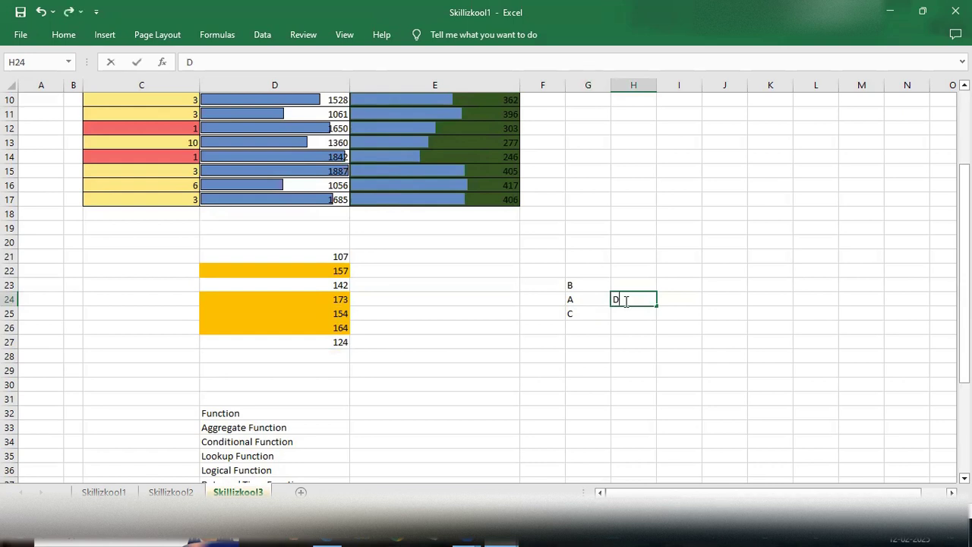
left_click(545, 298)
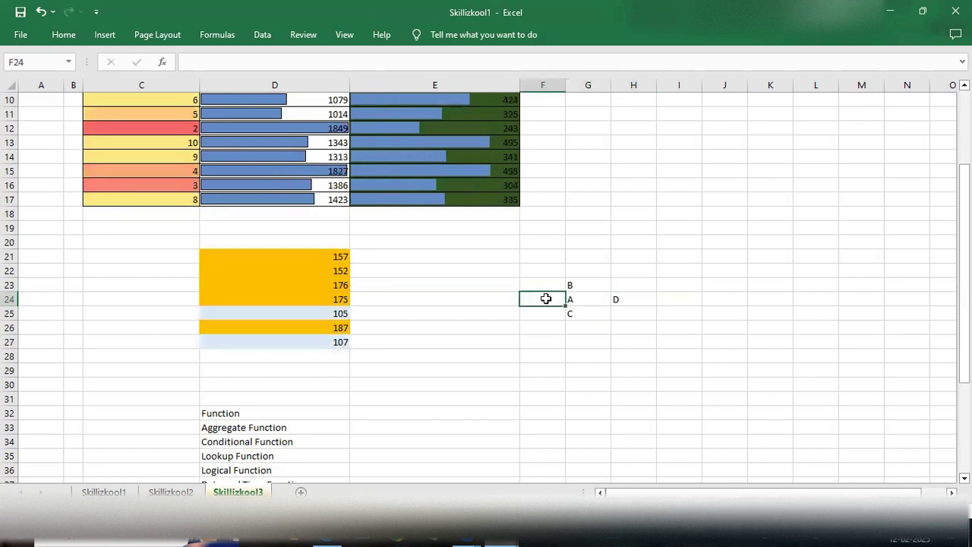
type("E")
left_click(624, 322)
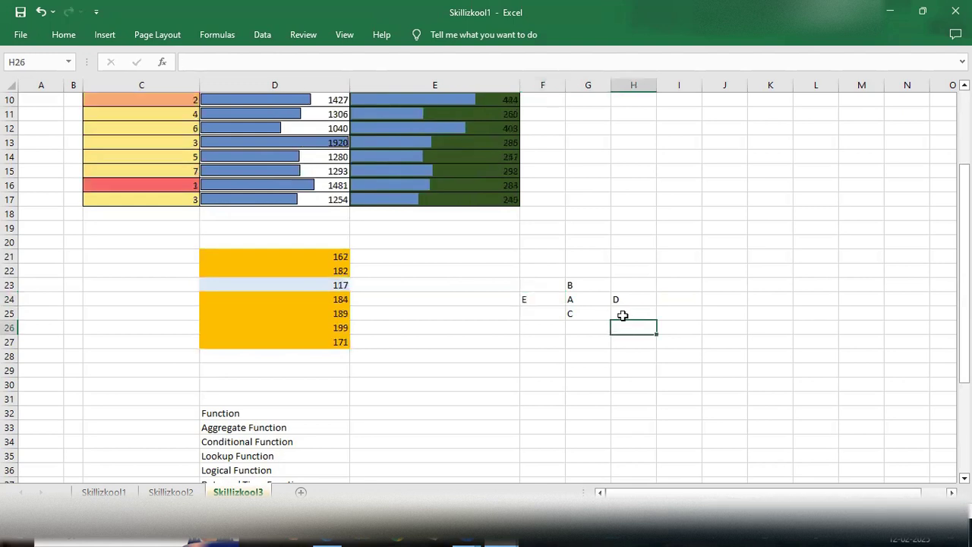
Start a formula in H23 that refers to G23 and make the reference absolute as =$G$23.
left_click(581, 282)
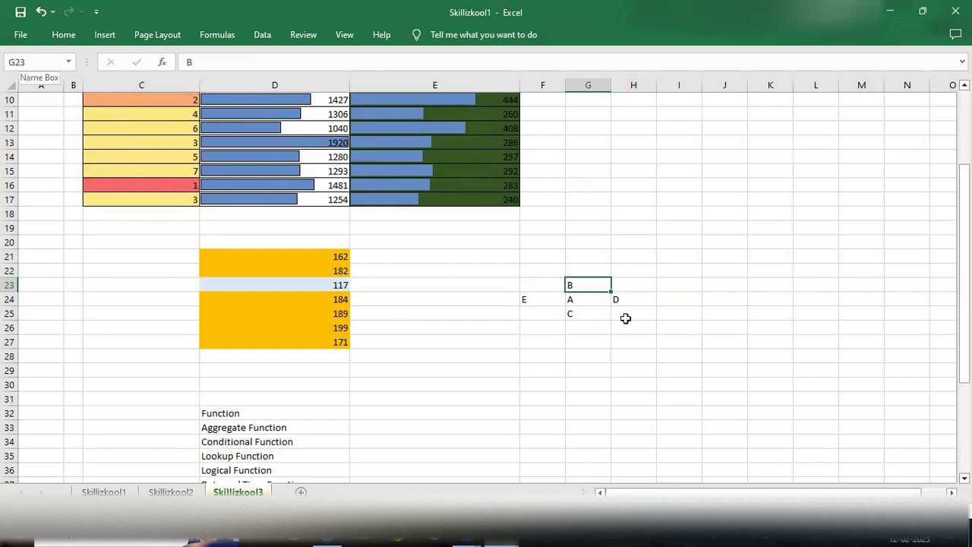
double_click(598, 284)
left_click(630, 283)
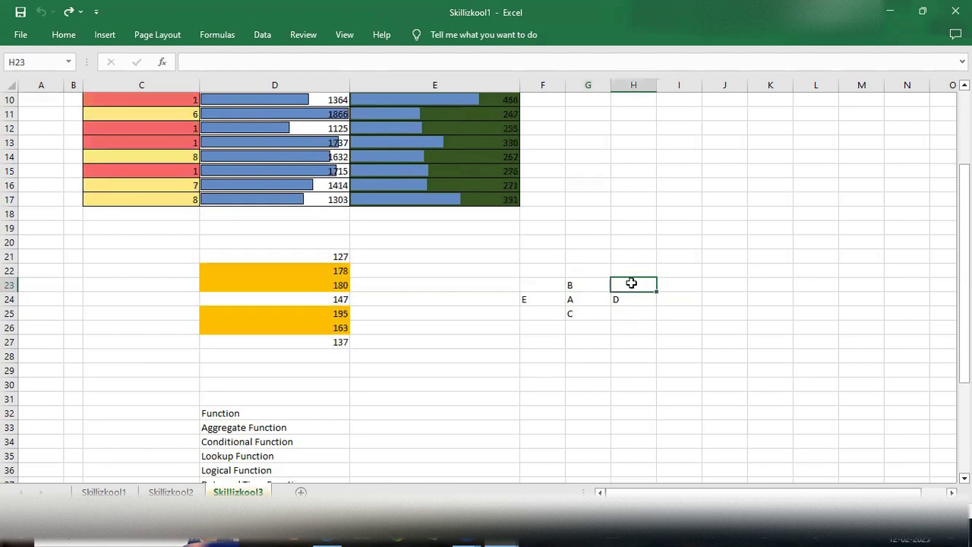
type("=")
left_click(574, 283)
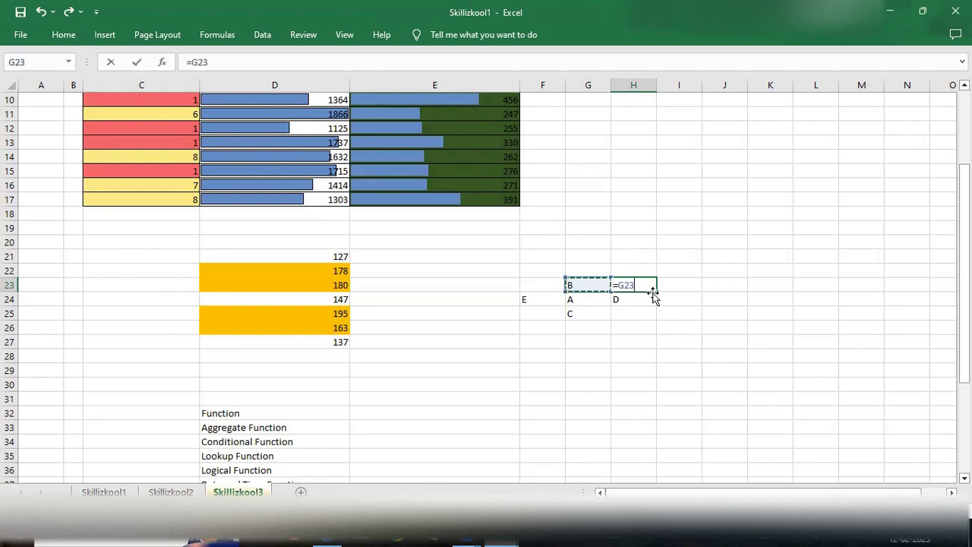
key("F4")
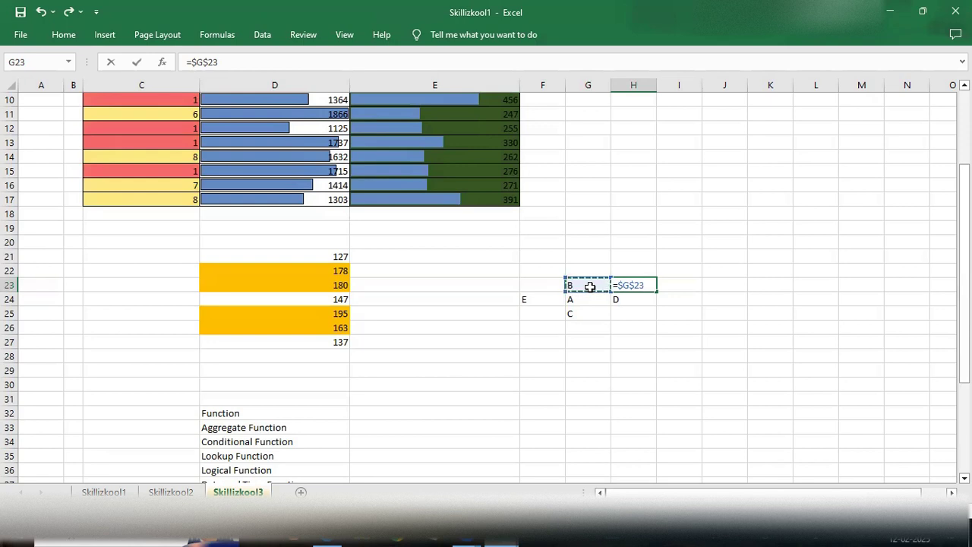
Point the unfinished H23 formula at different cells in turn, including H24, G23, G24, F24 and H28, to demonstrate relative references.
left_click(648, 300)
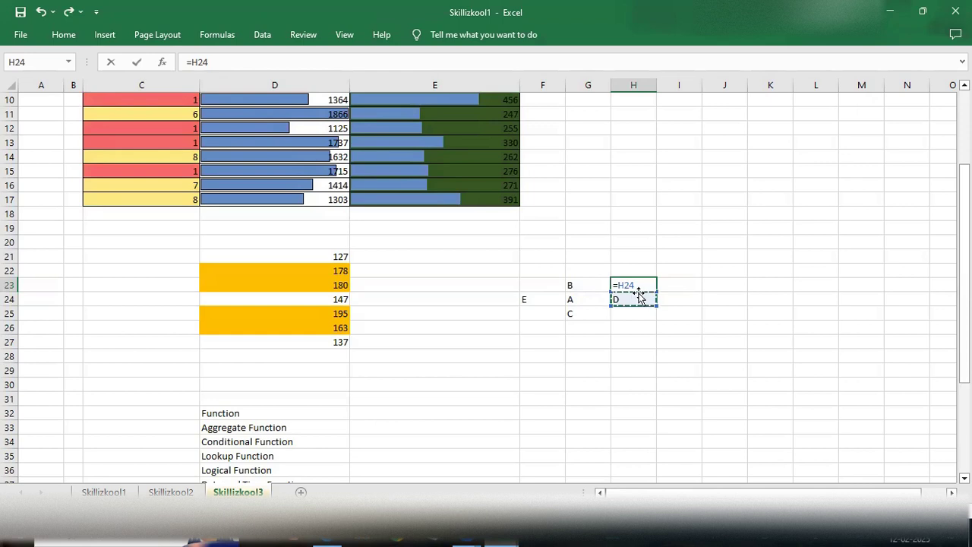
left_click(584, 284)
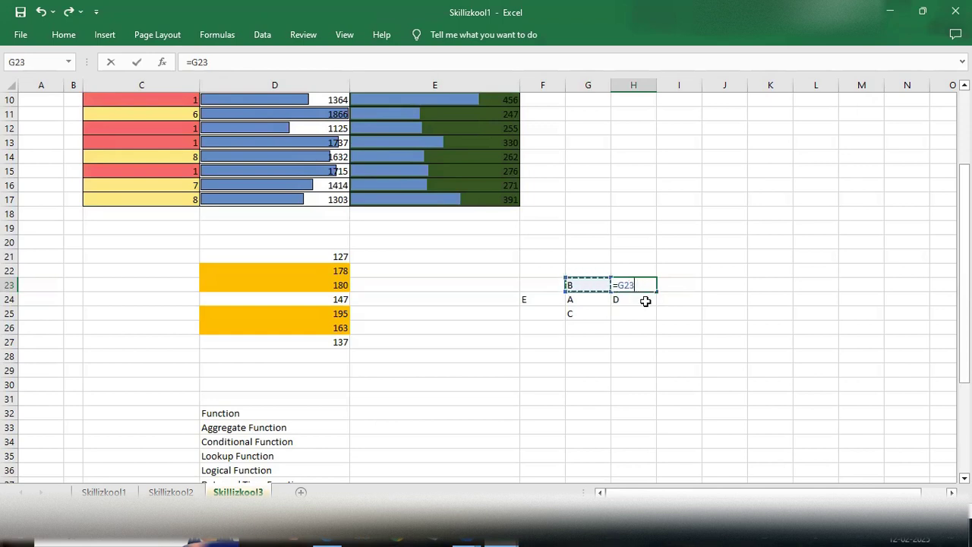
left_click(627, 325)
left_click(622, 300)
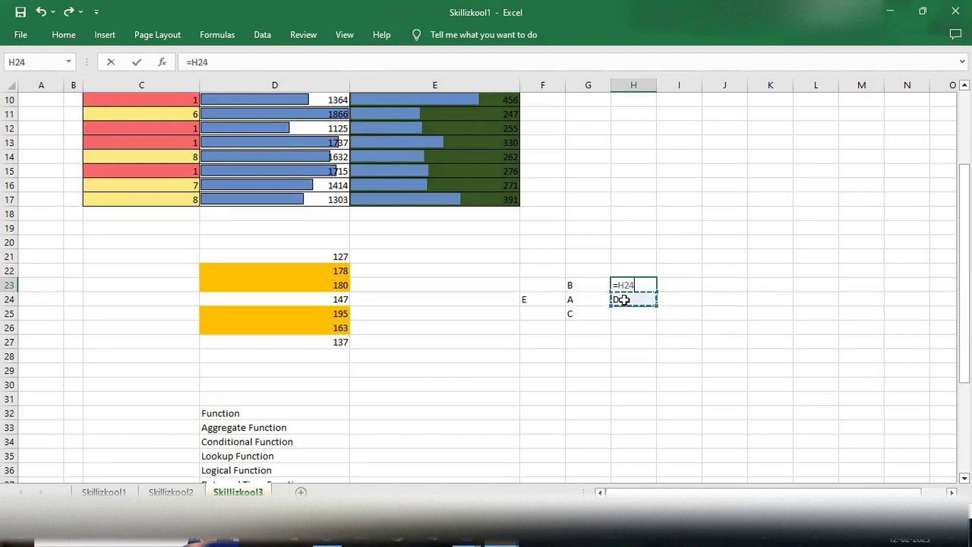
left_click(577, 300)
left_click(529, 300)
left_click(579, 299)
left_click(620, 302)
left_click(627, 355)
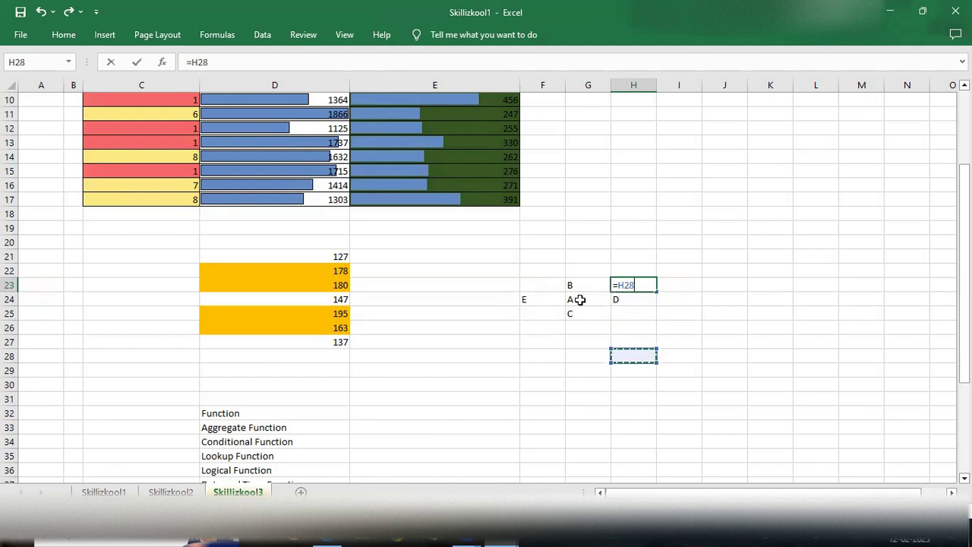
left_click_drag(528, 299, 563, 318)
left_click(633, 327)
Point the H23 formula at H24, lock only the column so it reads =$H24, and commit it.
left_click(628, 301)
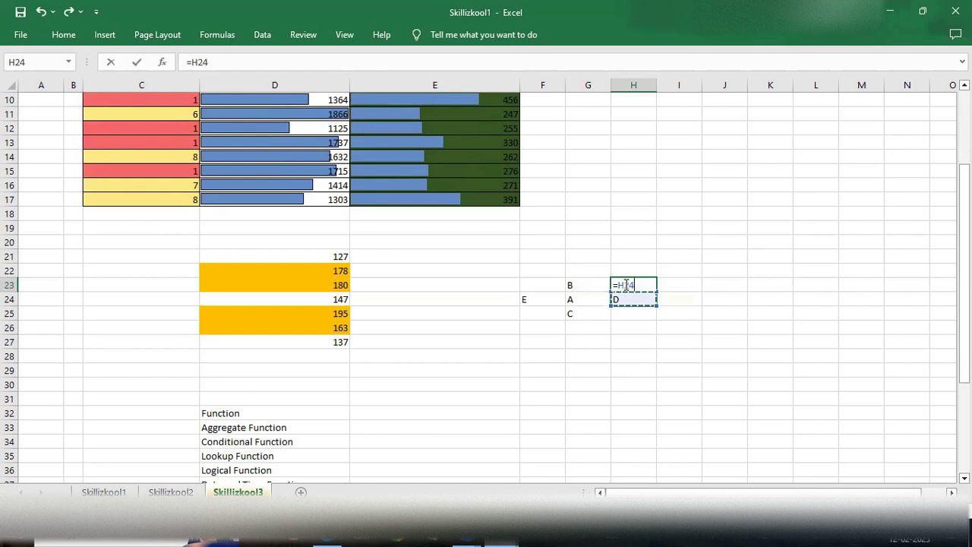
left_click(619, 284)
type("$")
type("$")
left_click(635, 284)
key("BackSpace")
left_click(632, 331)
left_click(620, 285)
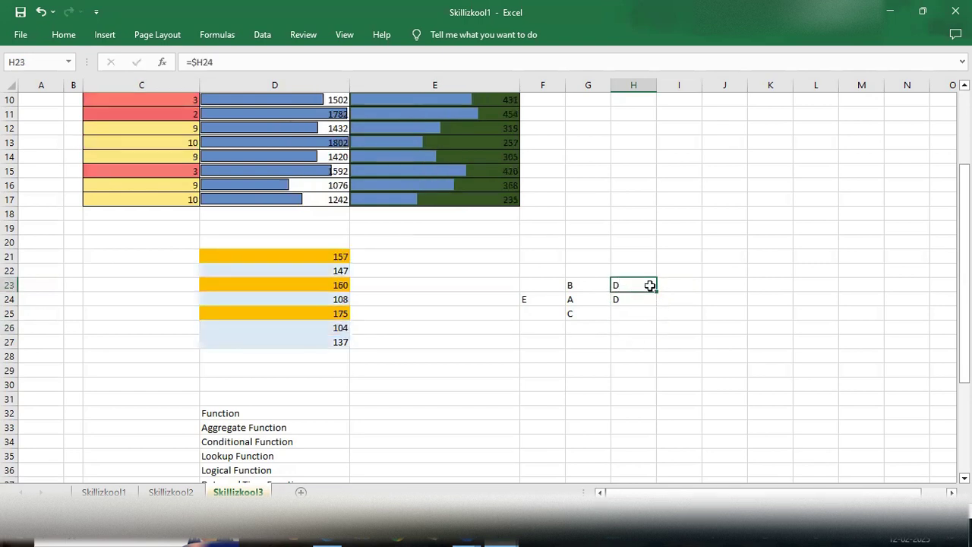
Try filling the H23 formula down through H27, and undo the fill.
left_click_drag(656, 290, 652, 349)
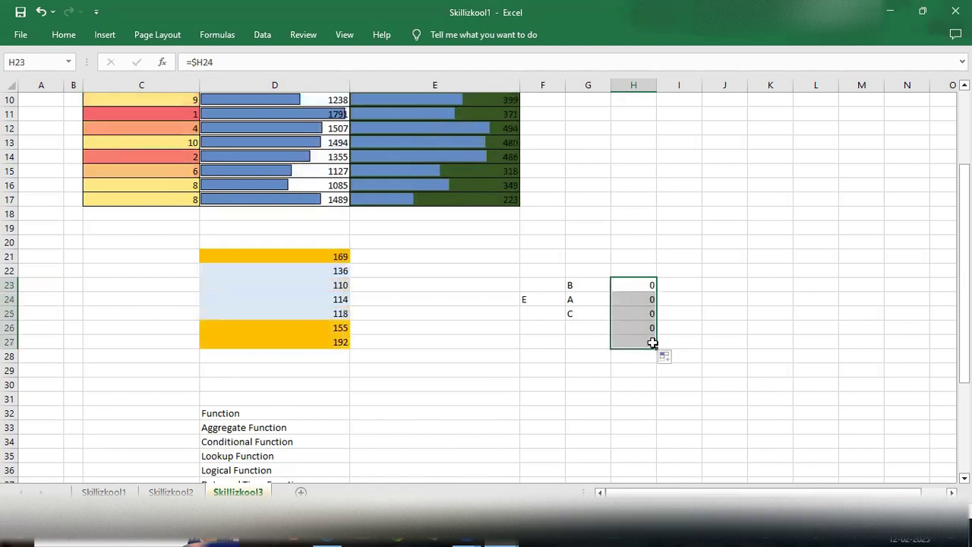
key("ctrl+z")
Fill the D in H24 down to H26, and extend the fill from H25 across to I25.
left_click(644, 298)
left_click_drag(657, 305, 656, 335)
left_click(647, 315)
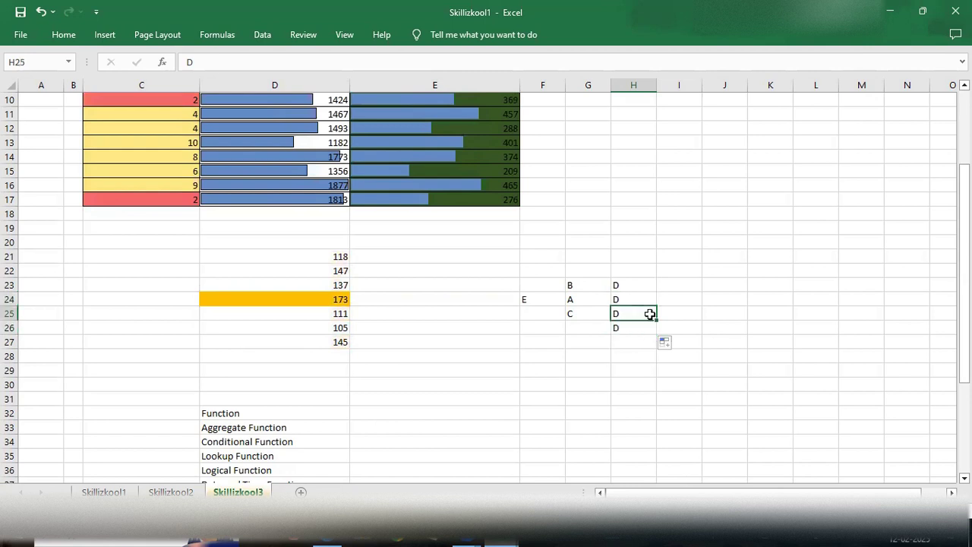
left_click_drag(657, 320, 681, 314)
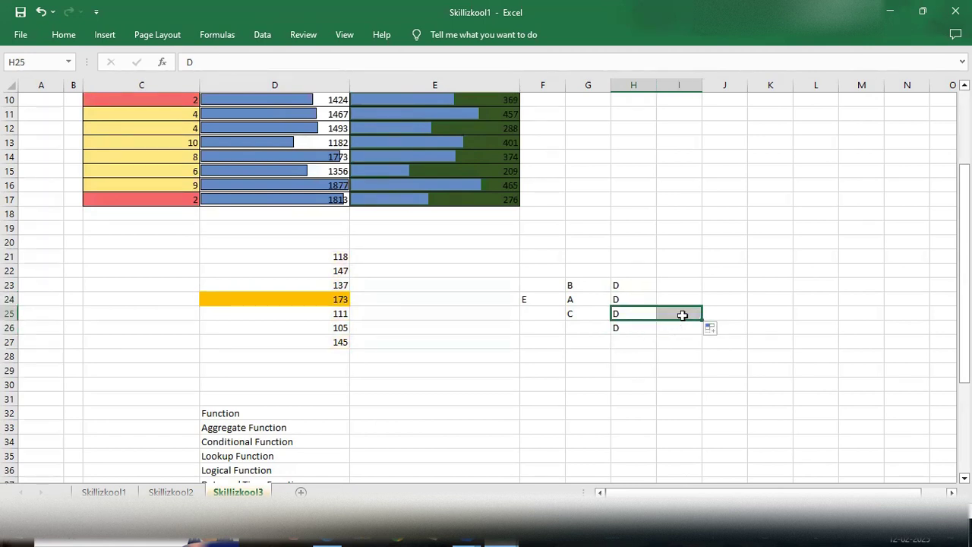
Compare the contents of H25, H24, G24 and I25 to see how the D entries were copied.
left_click(618, 313)
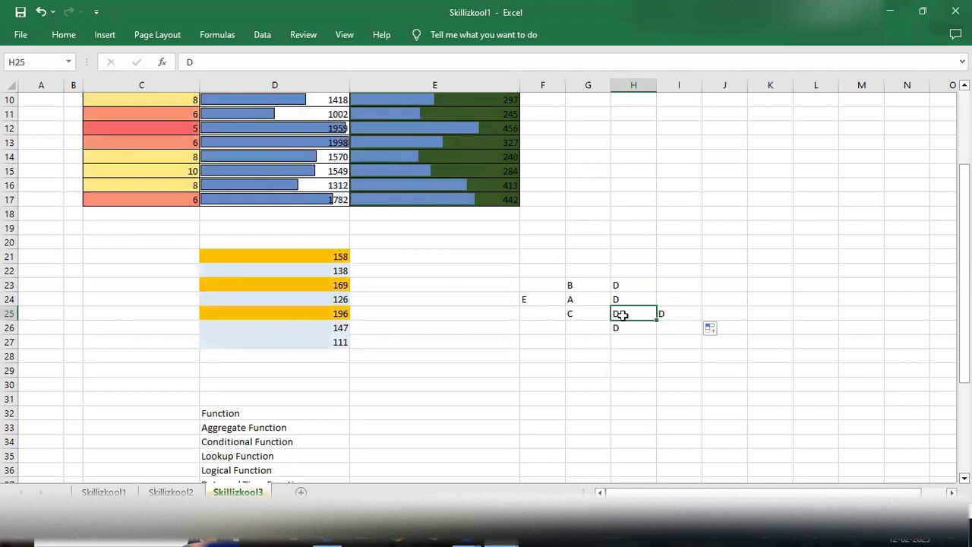
left_click(618, 299)
left_click(574, 299)
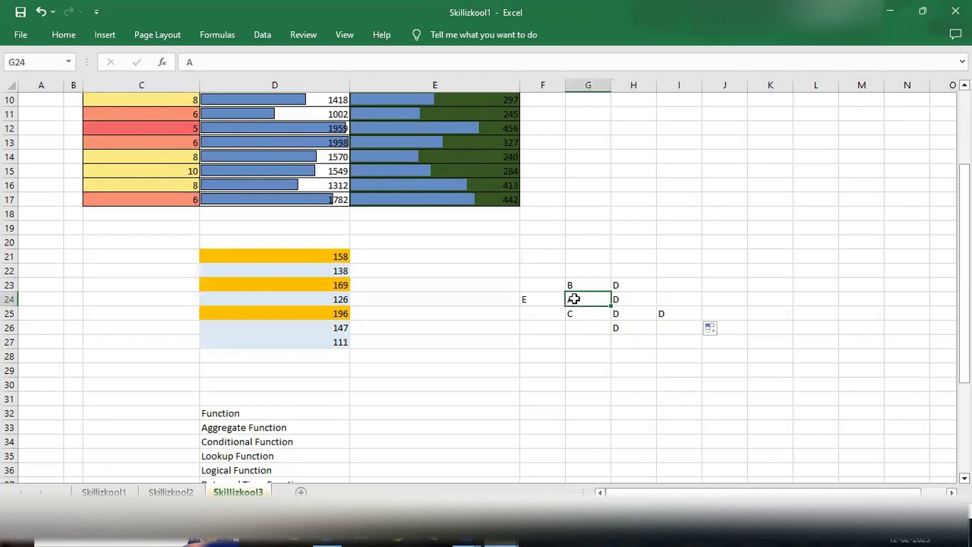
left_click(619, 300)
left_click(640, 315)
left_click(664, 313)
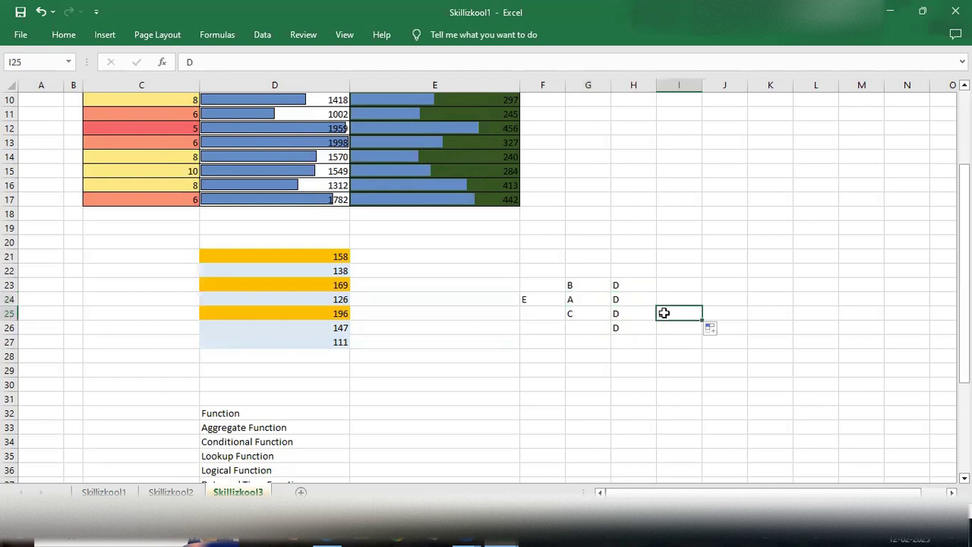
left_click(637, 315)
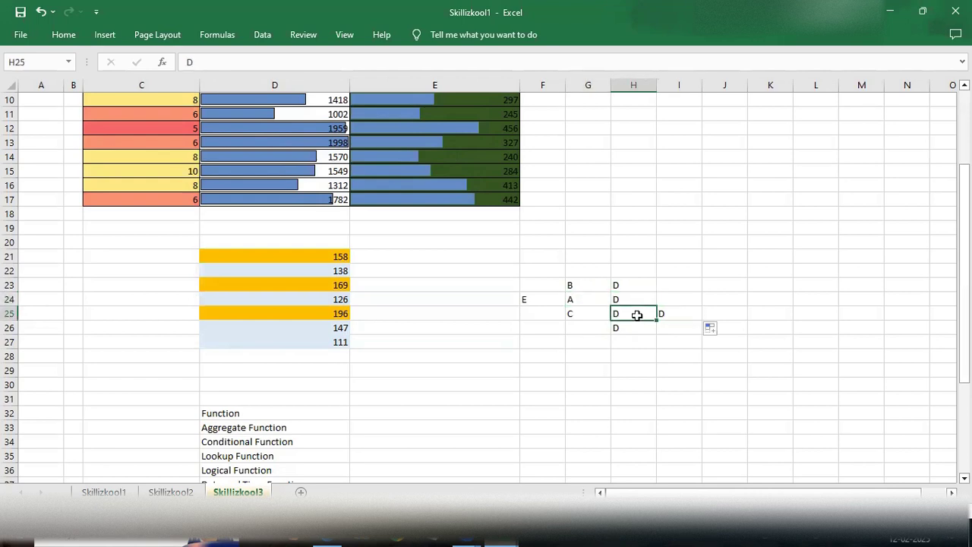
Clear the D from I25, and recalculate the random values with D21:D27 selected.
left_click(673, 310)
double_click(674, 310)
key("BackSpace")
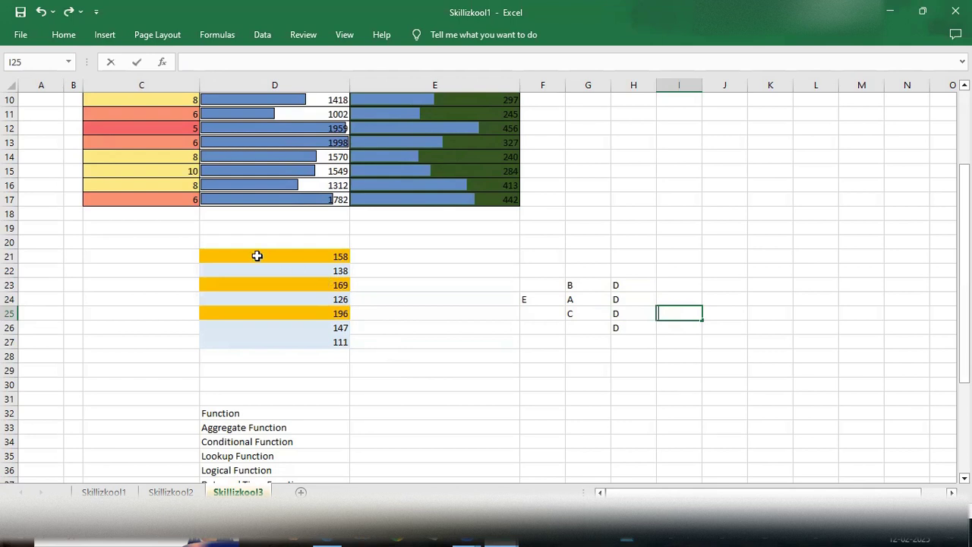
left_click_drag(257, 256, 276, 334)
key("F9")
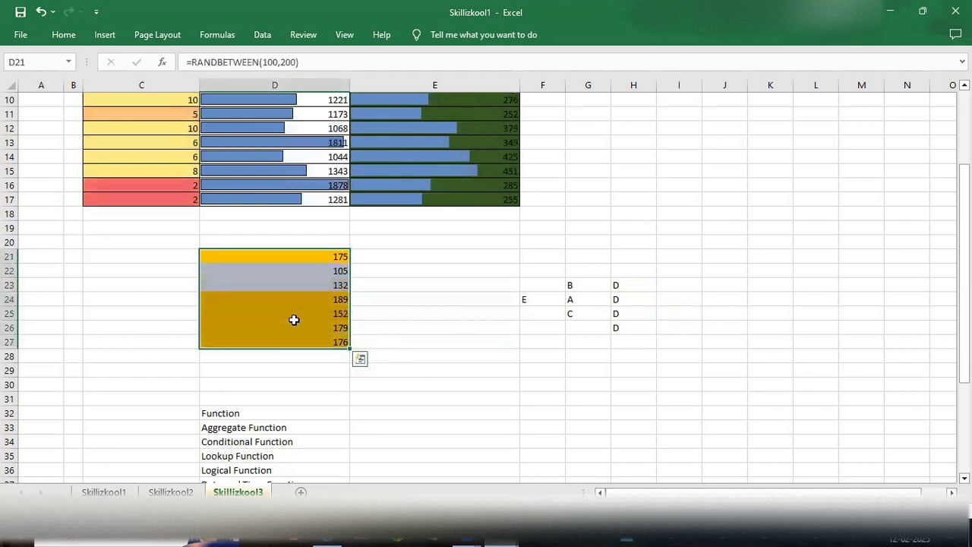
left_click(62, 35)
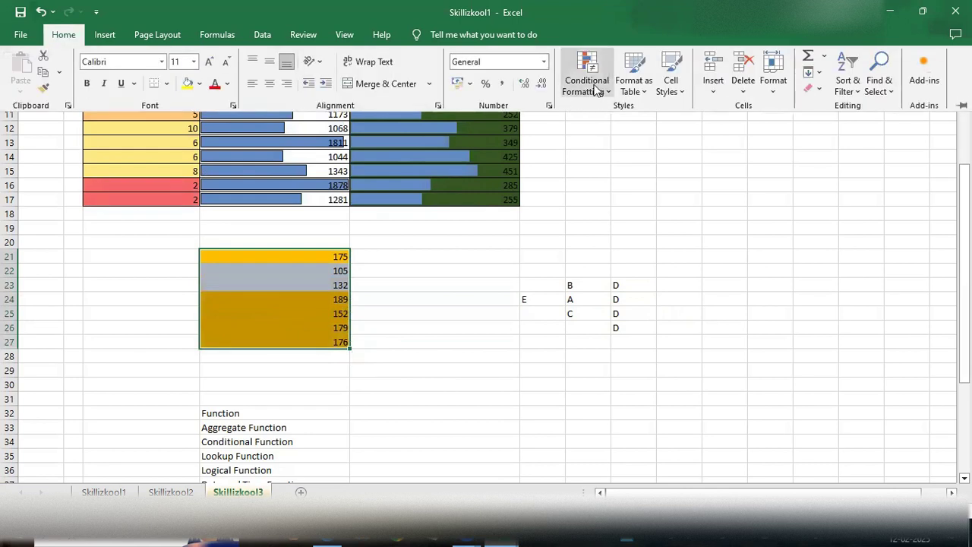
left_click(597, 89)
left_click(618, 242)
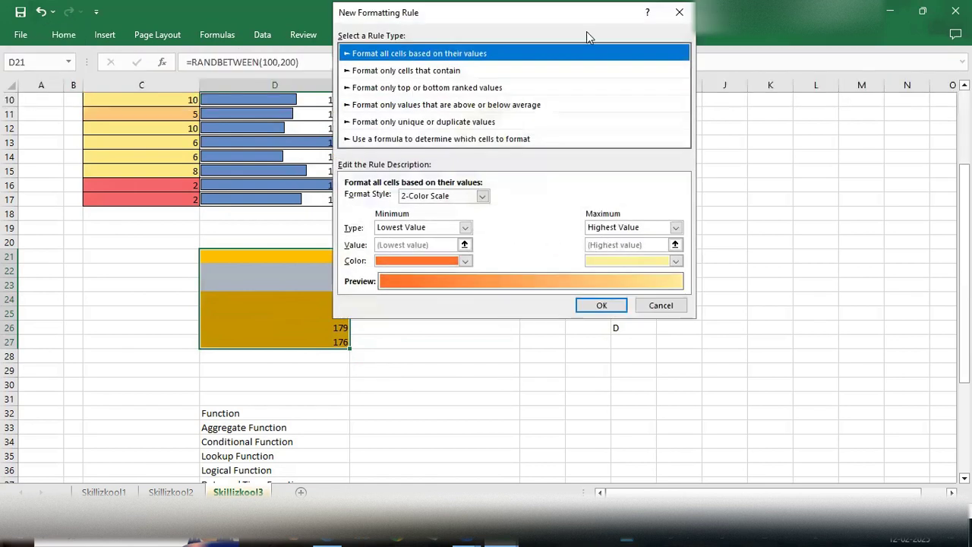
left_click(660, 304)
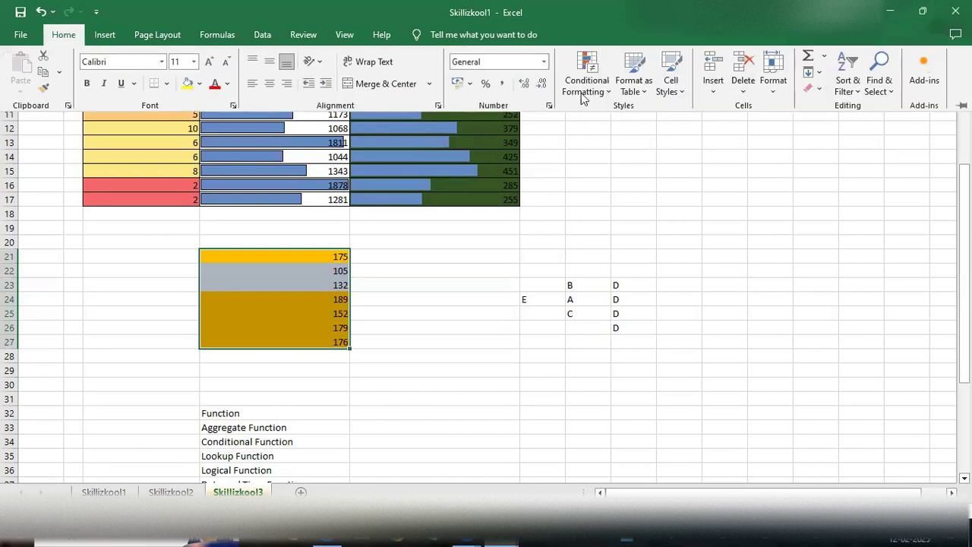
Review the formula and format of the =$D21>150 conditional formatting rule applied to D21:D27.
left_click(586, 99)
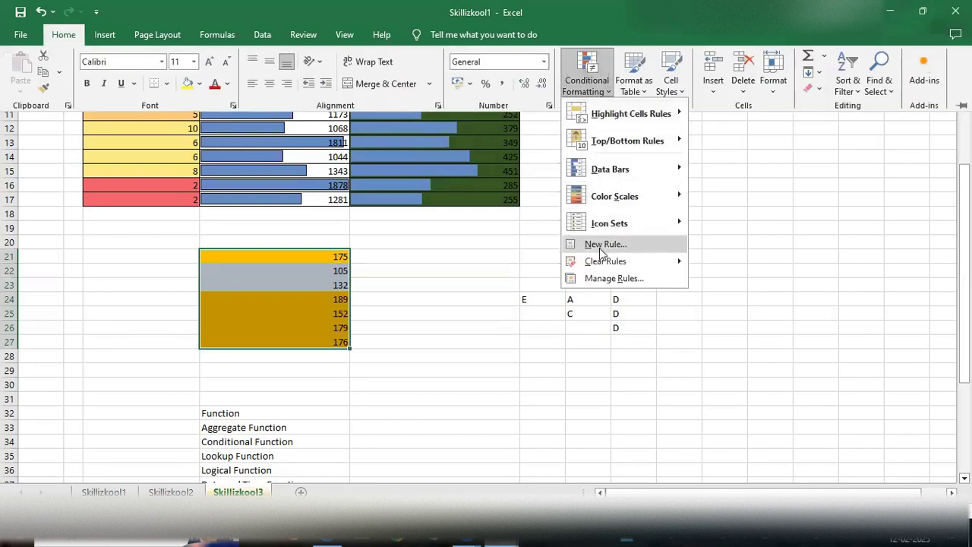
left_click(607, 277)
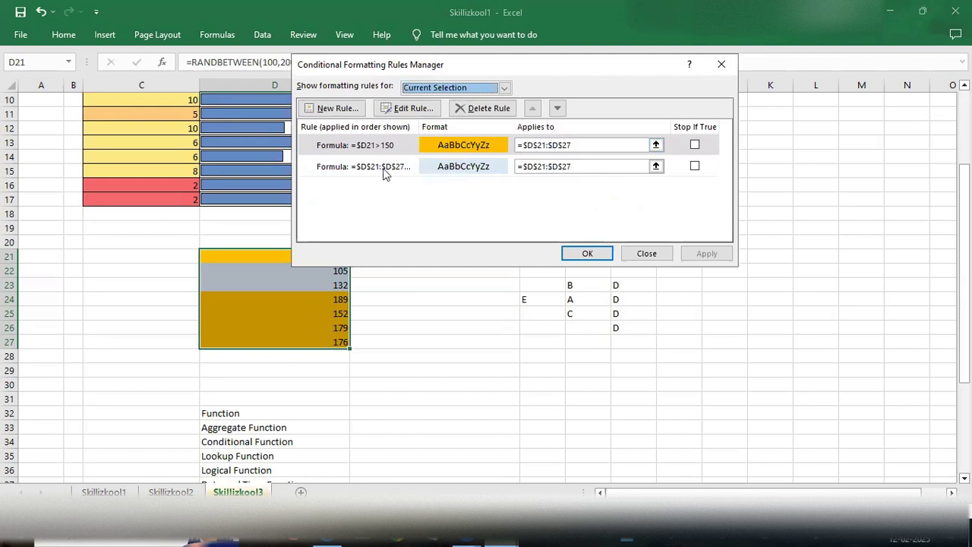
double_click(374, 144)
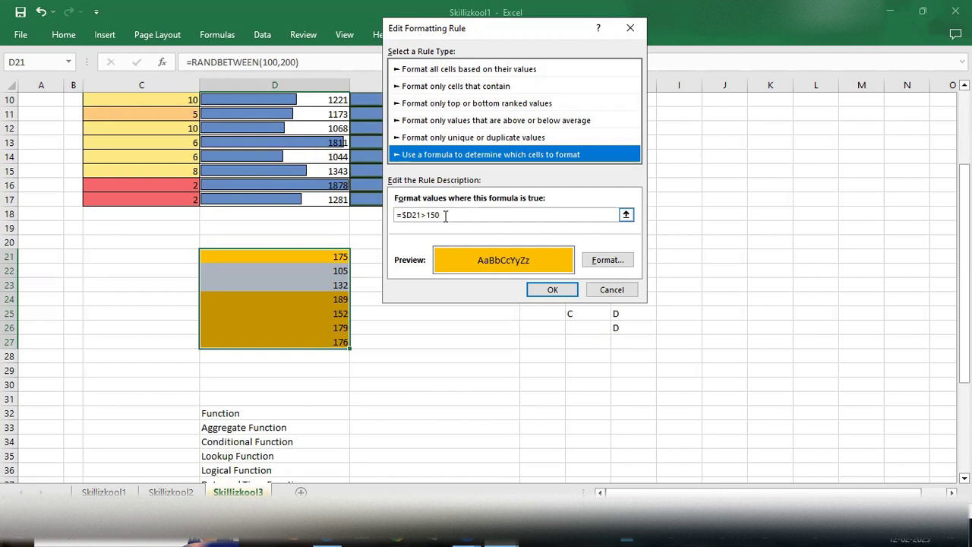
left_click(551, 292)
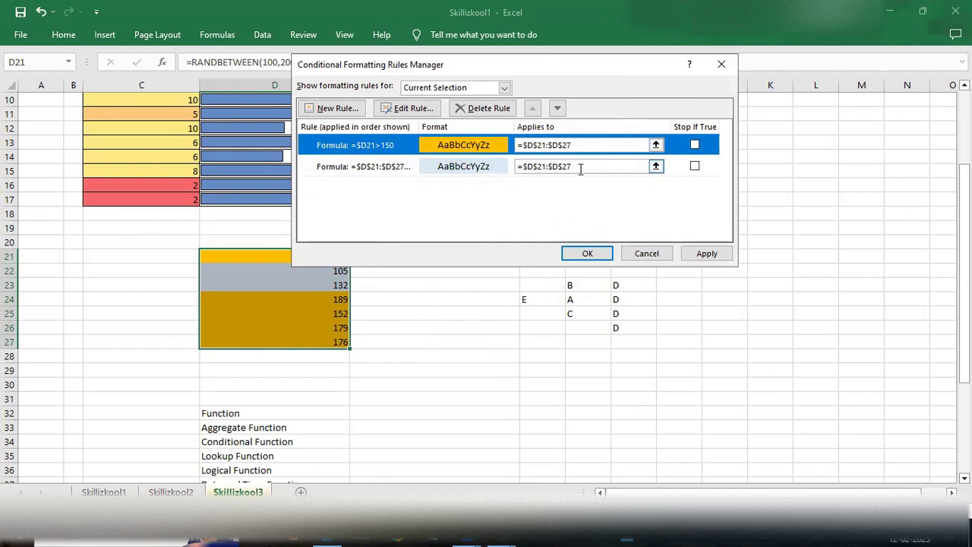
Enable Stop If True for the light blue conditional formatting rule on D21:D27 and apply the change.
left_click(697, 169)
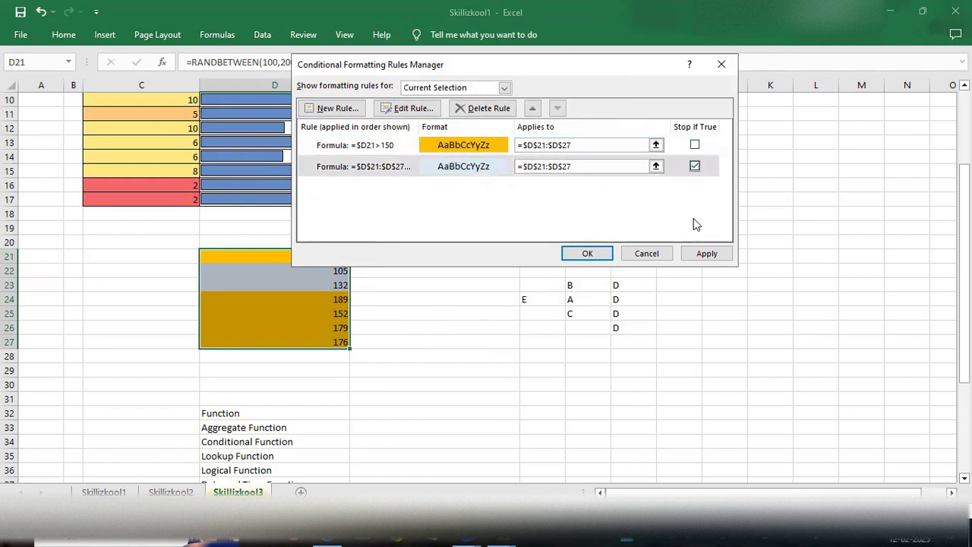
left_click(582, 252)
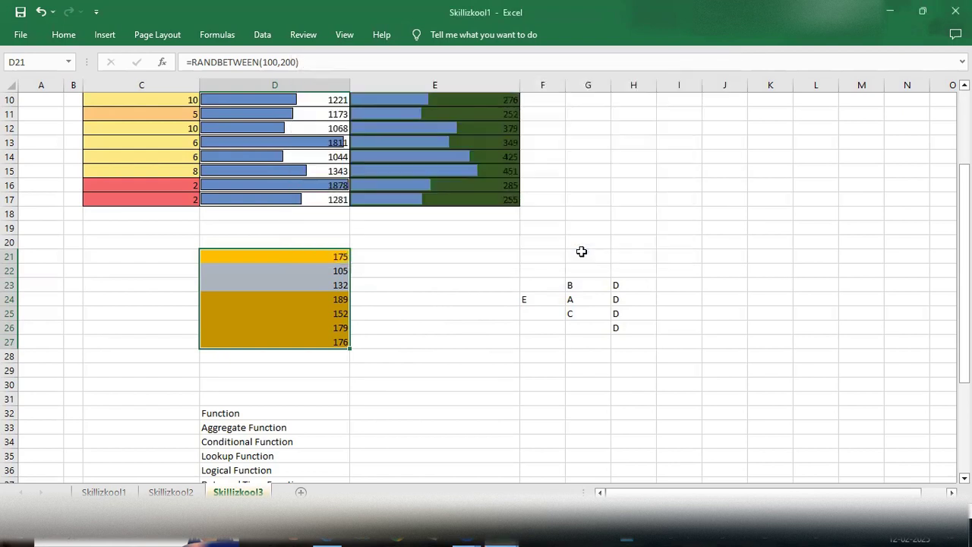
left_click(413, 361)
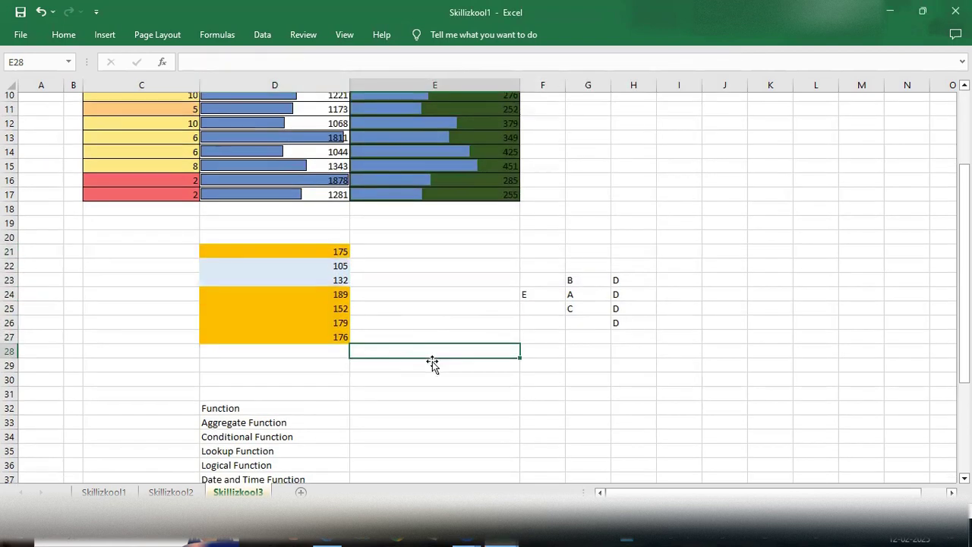
Add a new worksheet after Skillizkool3 and enter the heading "Number Function" in E4.
scroll(432, 363, "down", 2)
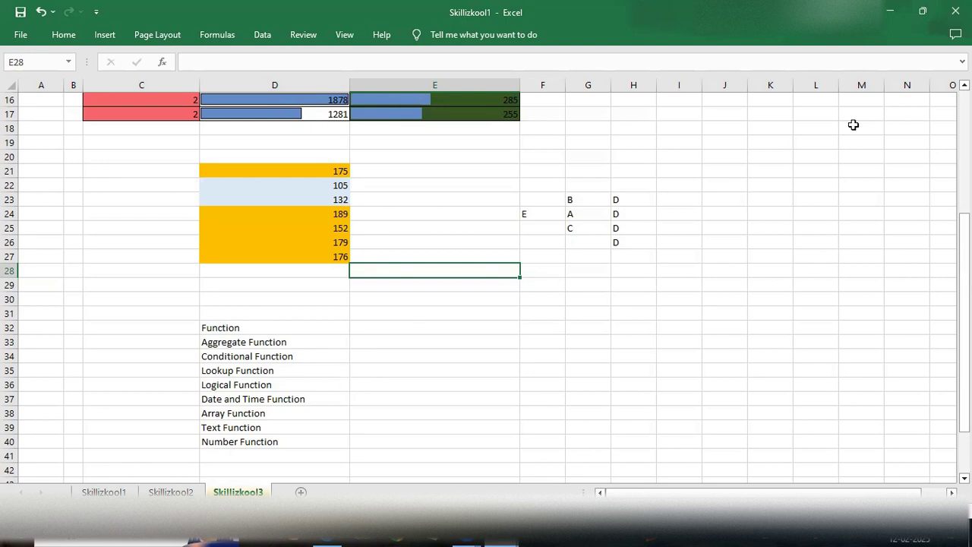
key("alt+Tab")
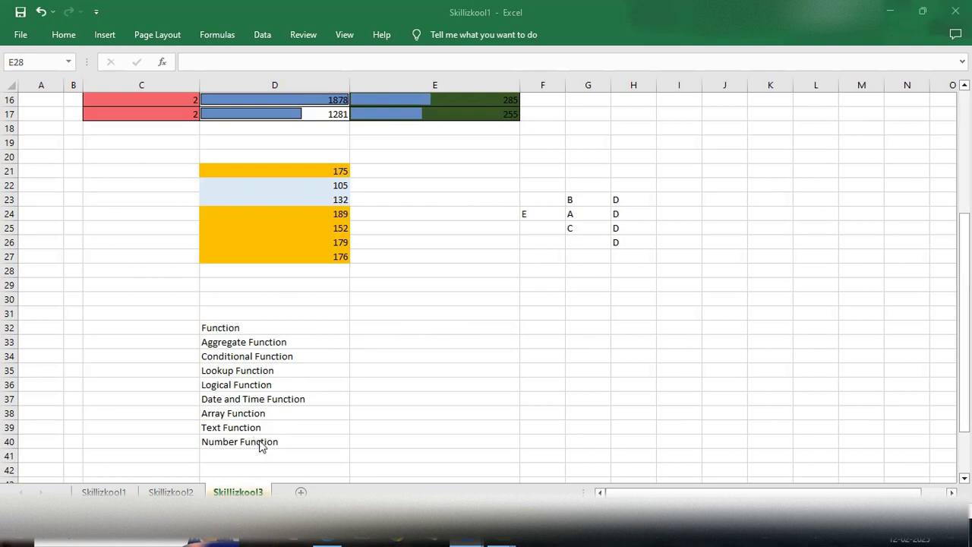
left_click(301, 492)
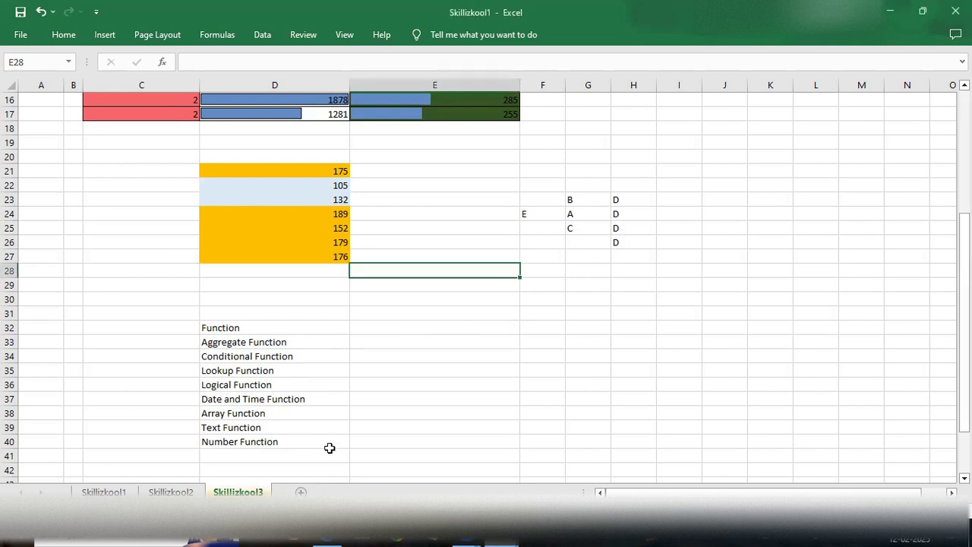
left_click(300, 491)
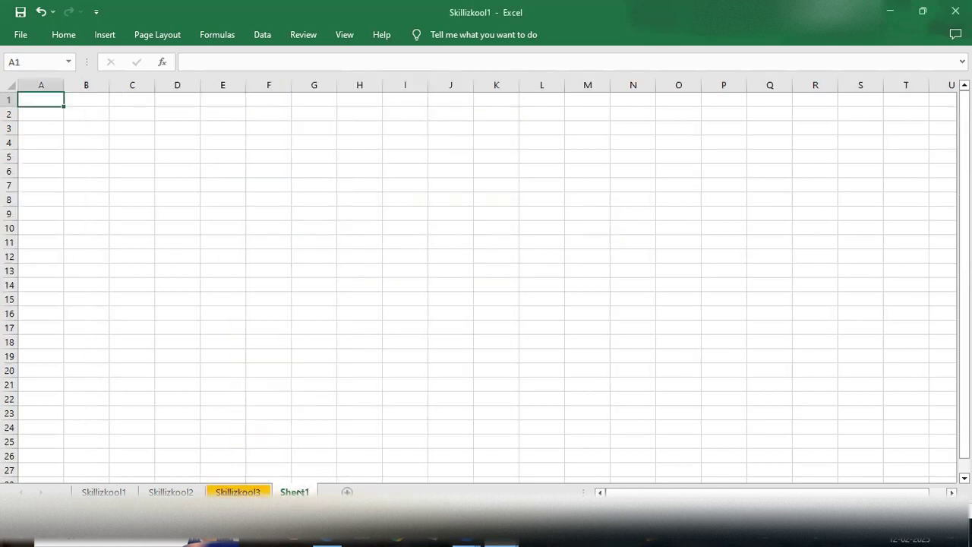
left_click(203, 146)
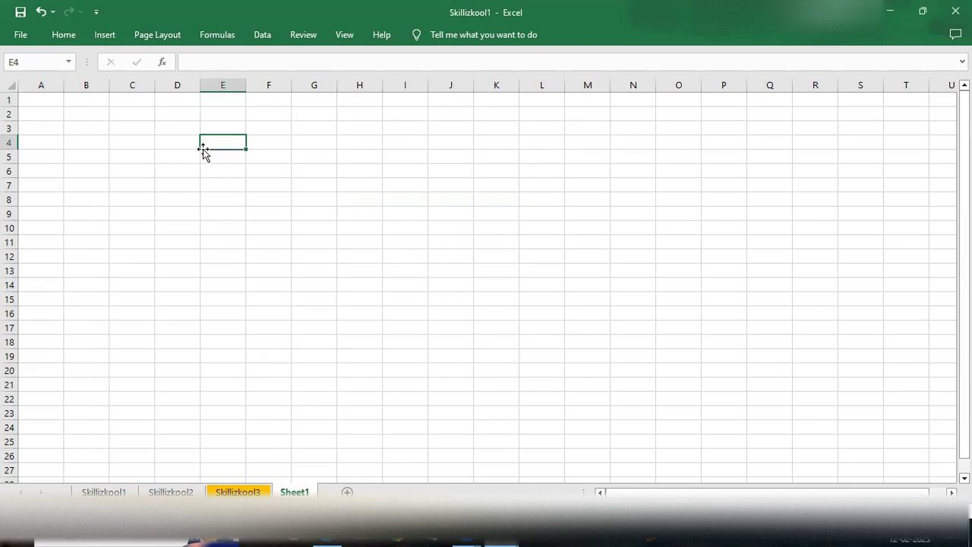
double_click(208, 140)
type("Number Function")
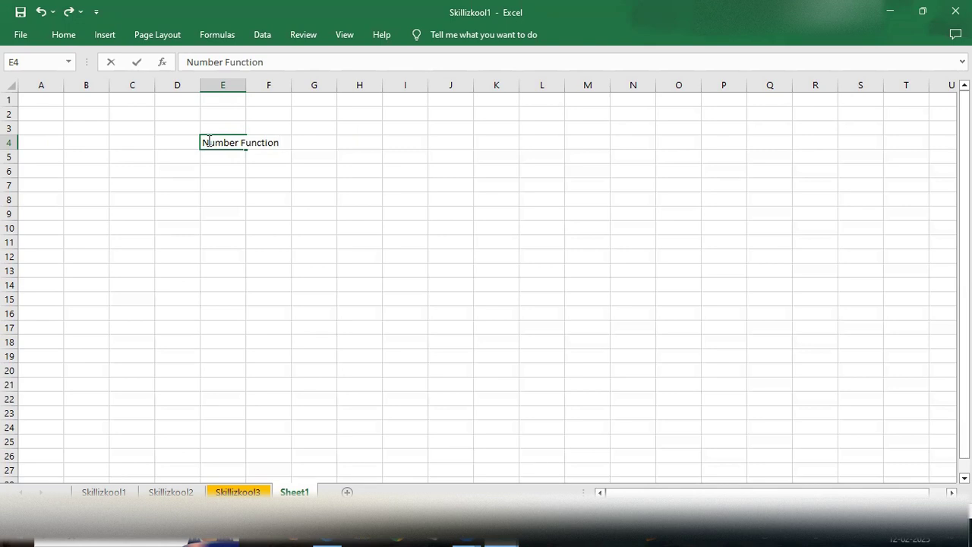
left_click(234, 181)
Make the "Number Function" heading text in E4 bold.
left_click(229, 148)
double_click(223, 142)
left_click_drag(279, 141, 196, 137)
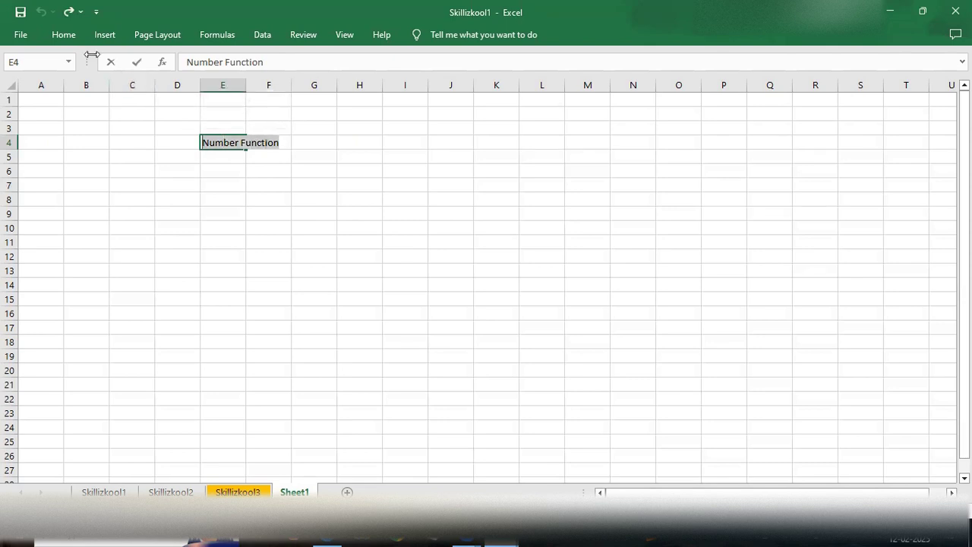
left_click(63, 36)
left_click(87, 83)
left_click(227, 175)
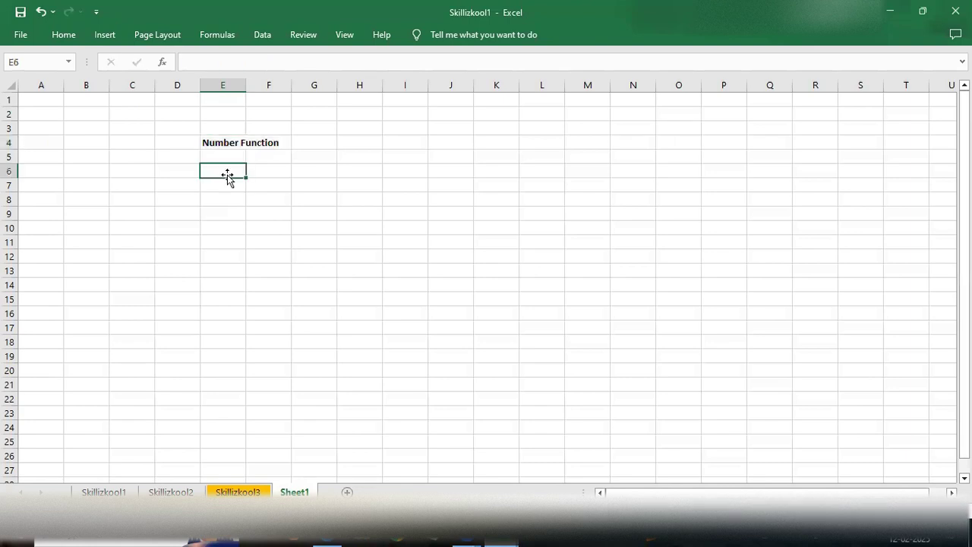
Enter the function list "ABS, SQRT, Round, ceiling, floor,Mround,roundup and rounddown" in E6.
double_click(228, 169)
type("ABS,")
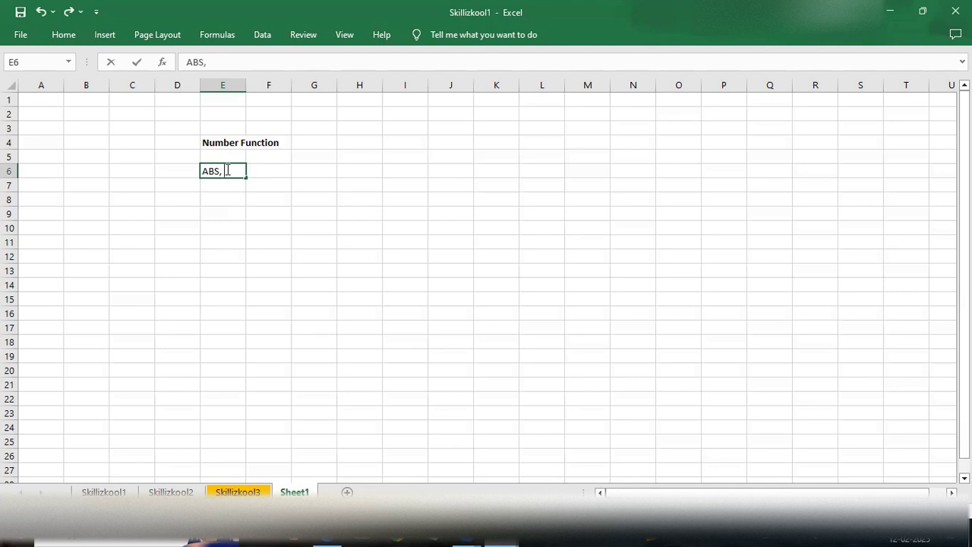
type(" SQRT, Roumg")
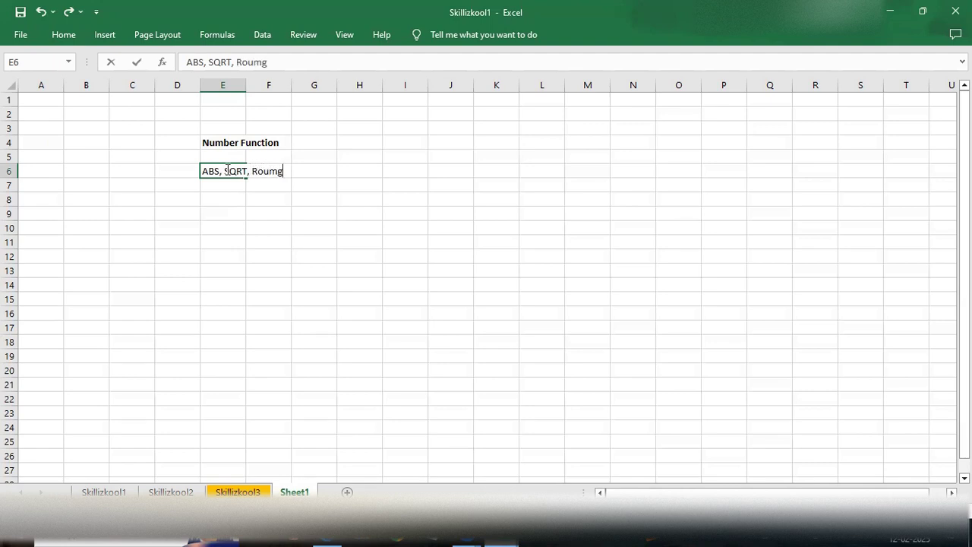
key("BackSpace")
key("BackSpace")
type("d")
key("BackSpace")
type("nd, ceiling, floor")
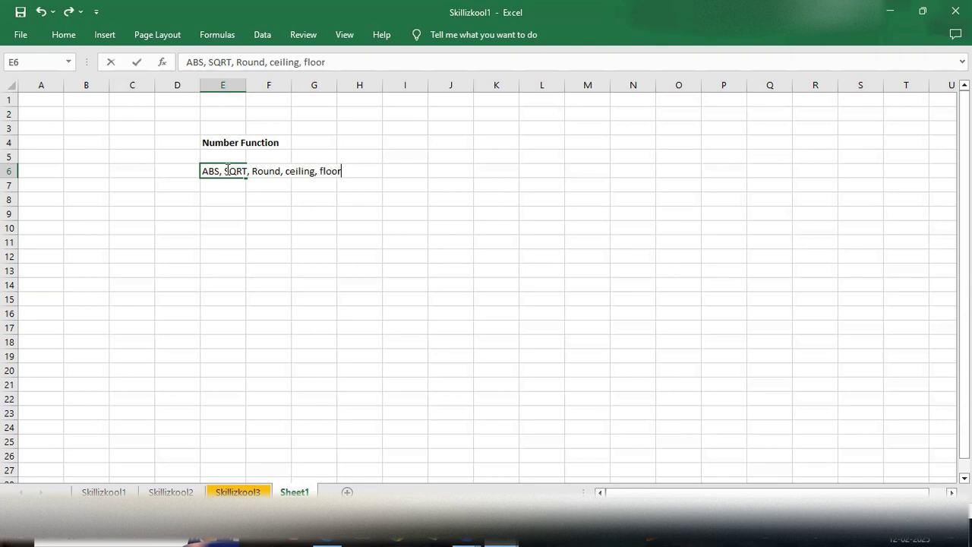
type(",Mround,roundup")
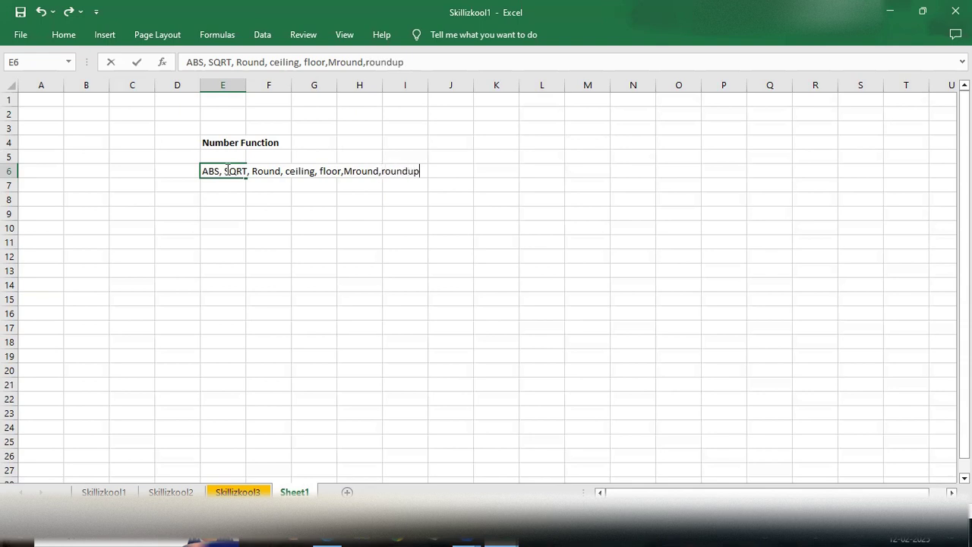
type(" and rounddown")
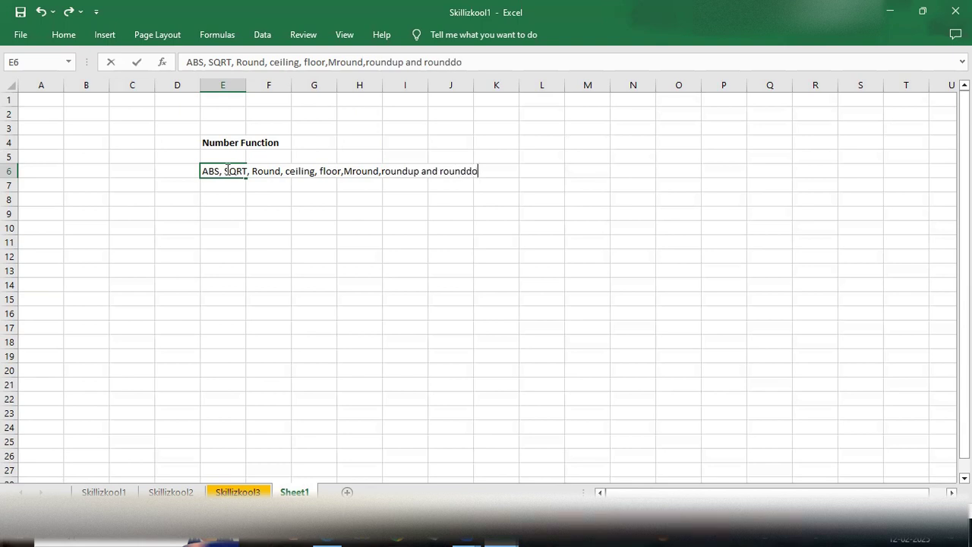
left_click(247, 212)
Calculate the absolute value of -60 in F9 with =ABS(-60), and reselect the cell to check its formula.
double_click(259, 211)
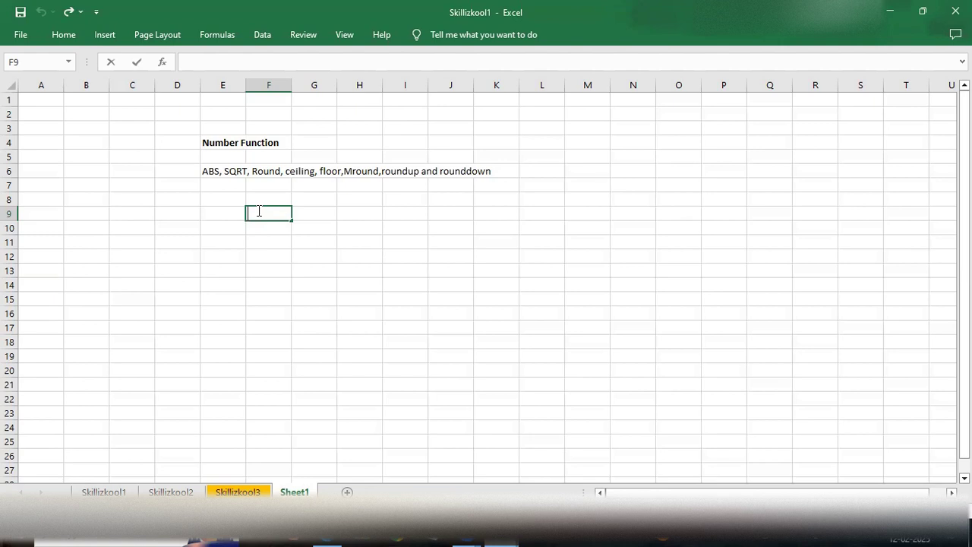
type("=ABS")
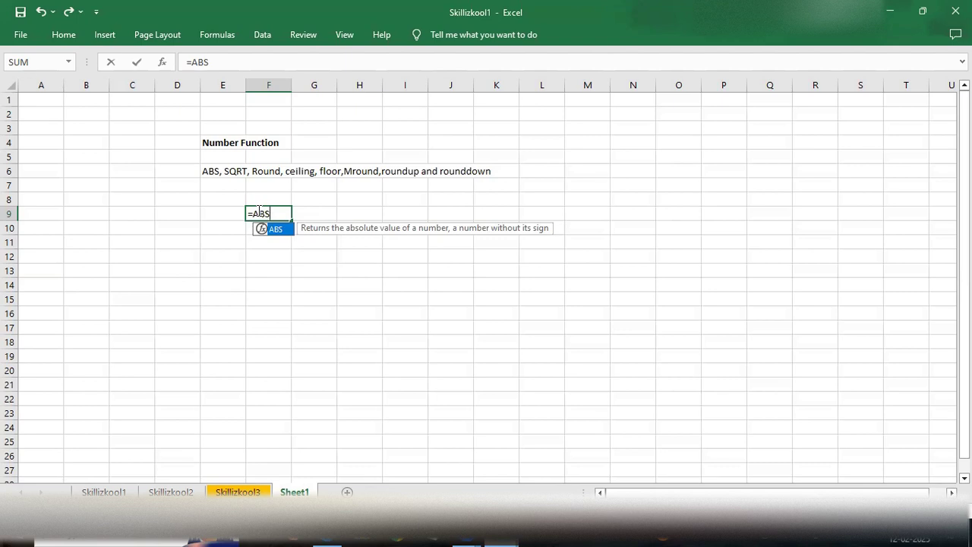
double_click(282, 232)
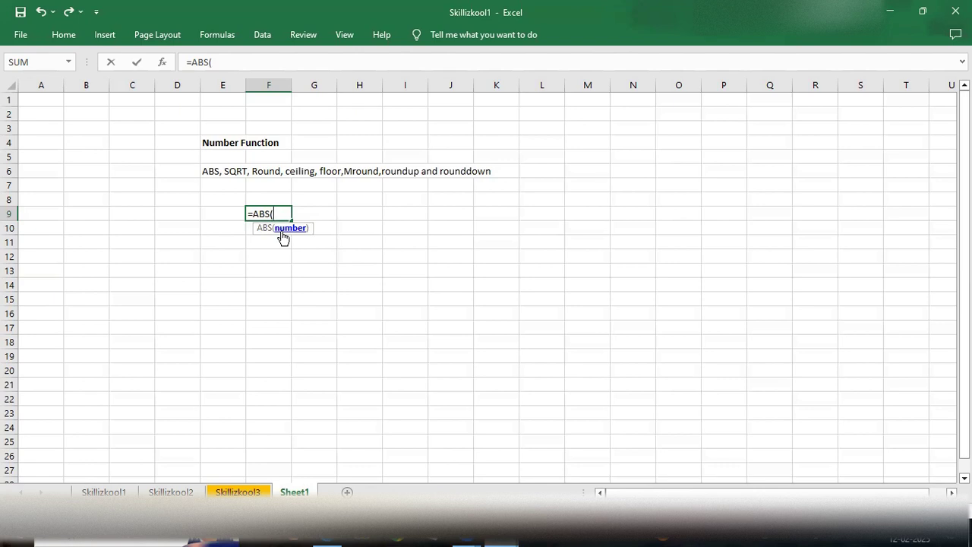
type("-60)")
key("Return")
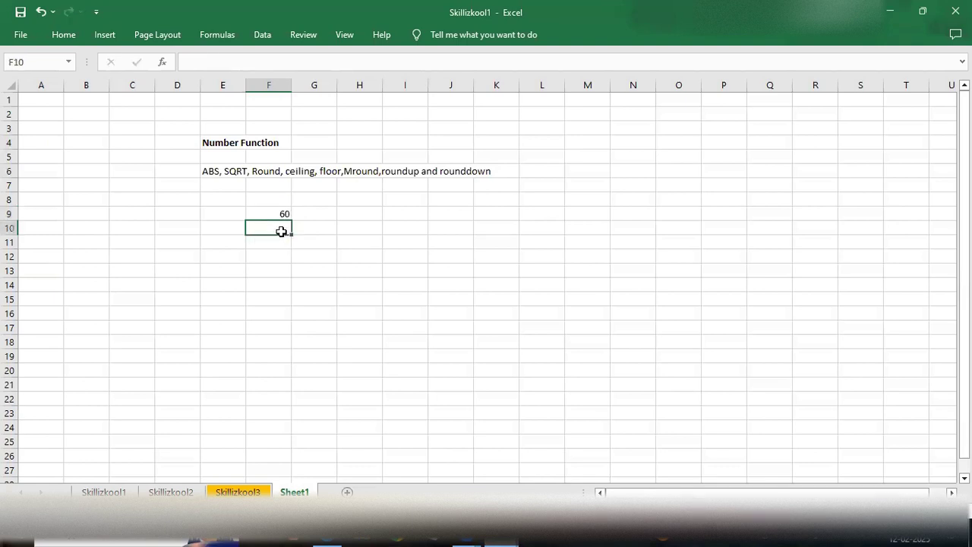
left_click(277, 214)
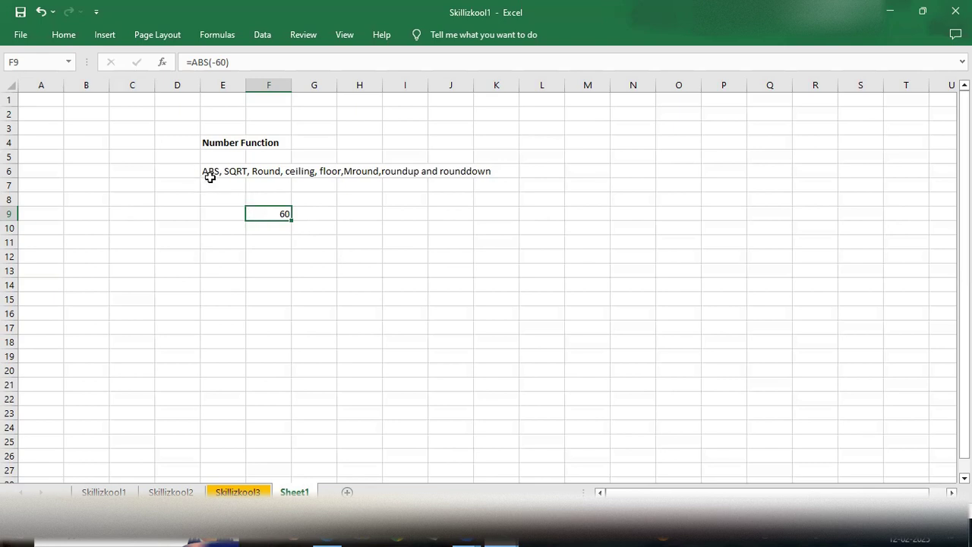
Start an ABS formula in F11 and open the help article for the ABS function.
left_click(257, 243)
double_click(257, 243)
type("=")
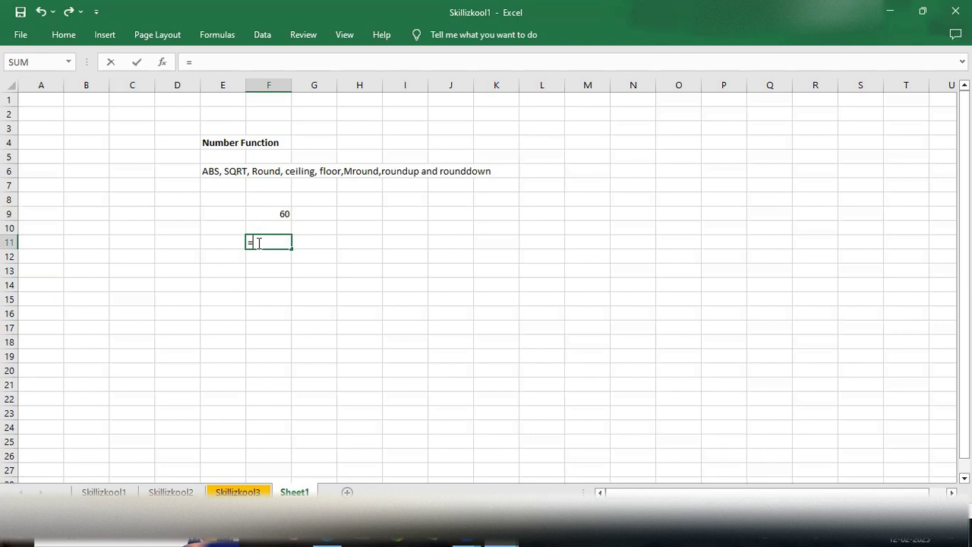
type("ABS")
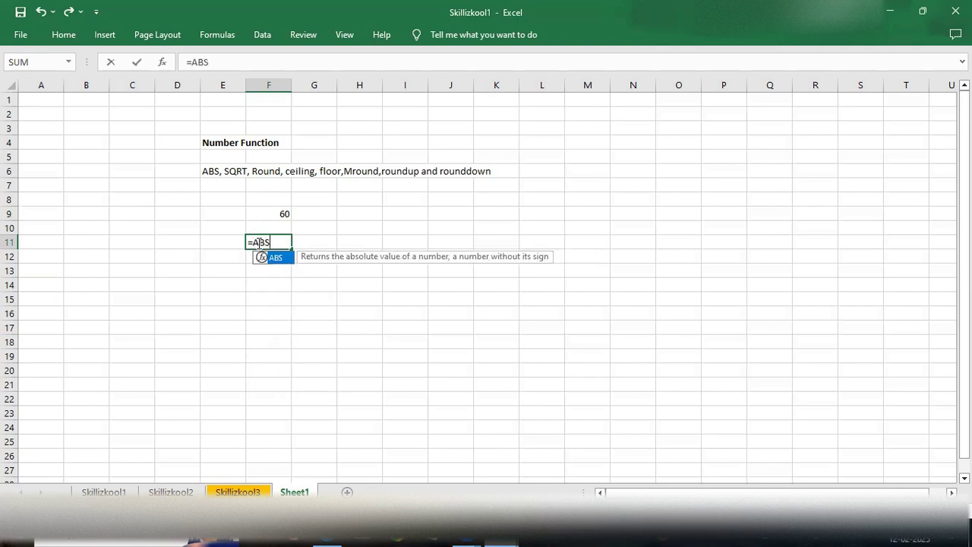
type("(")
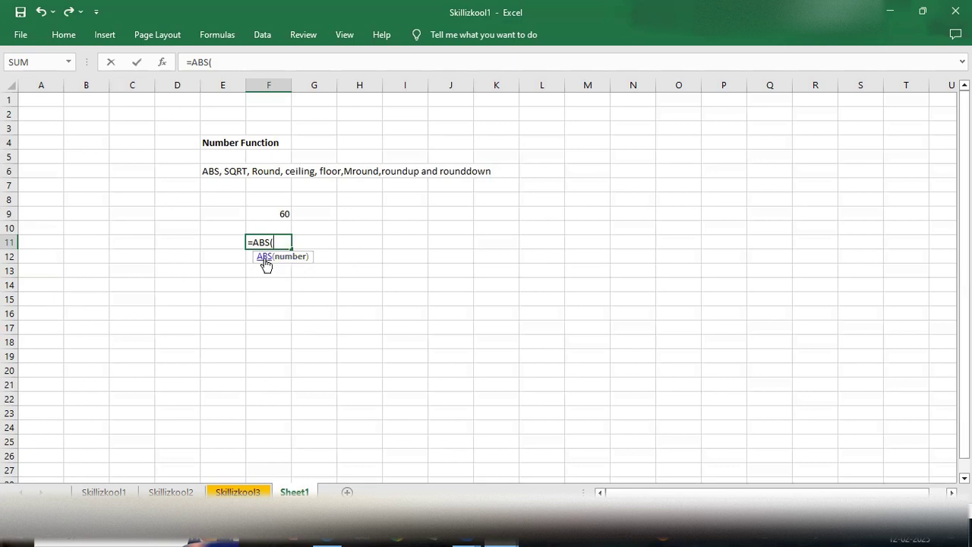
left_click(264, 257)
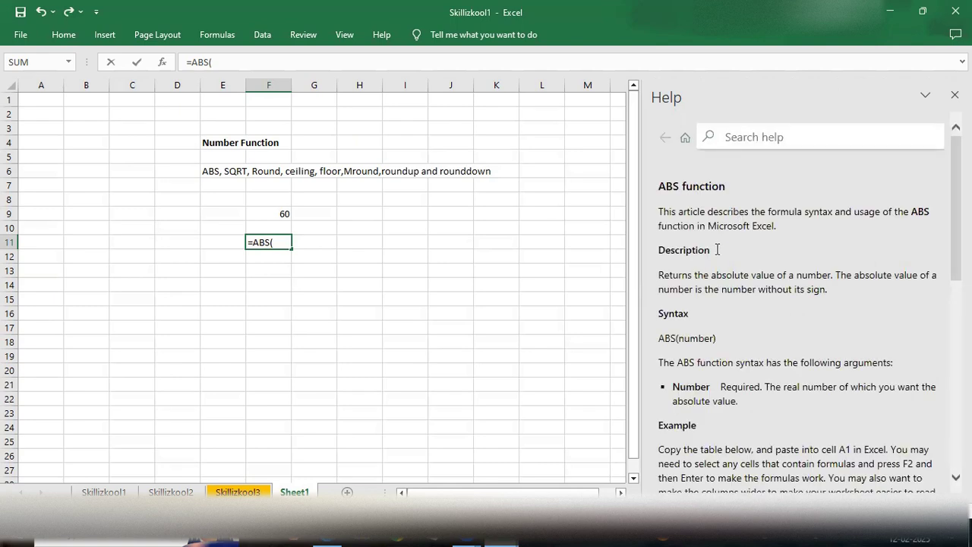
Read the ABS help article's description, syntax and example table.
scroll(702, 259, "down", 5)
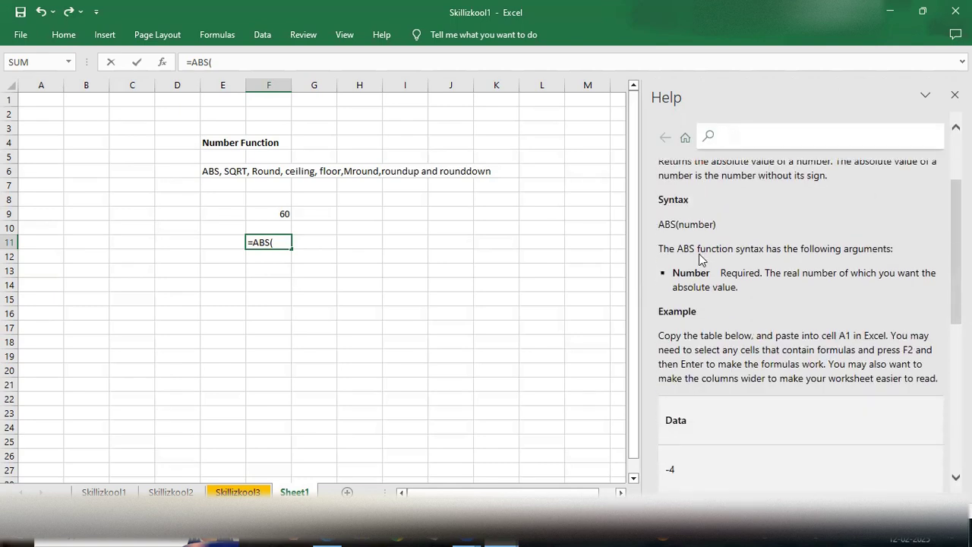
scroll(707, 306, "down", 5)
scroll(707, 306, "up", 10)
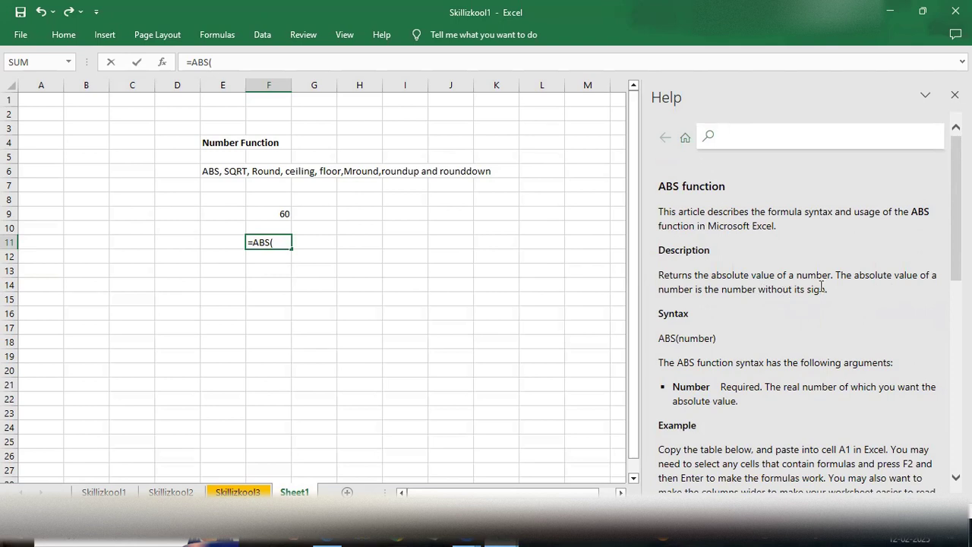
scroll(825, 293, "down", 10)
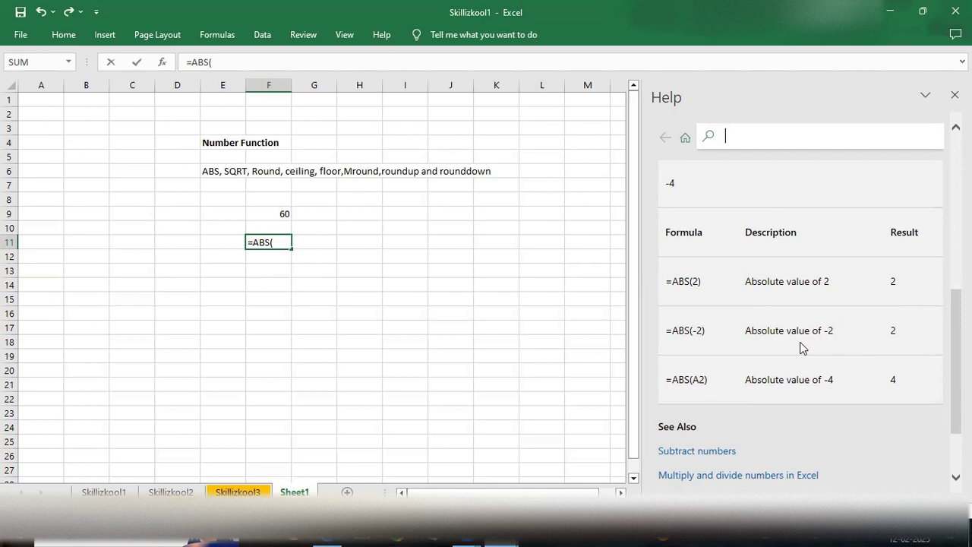
scroll(801, 342, "up", 4)
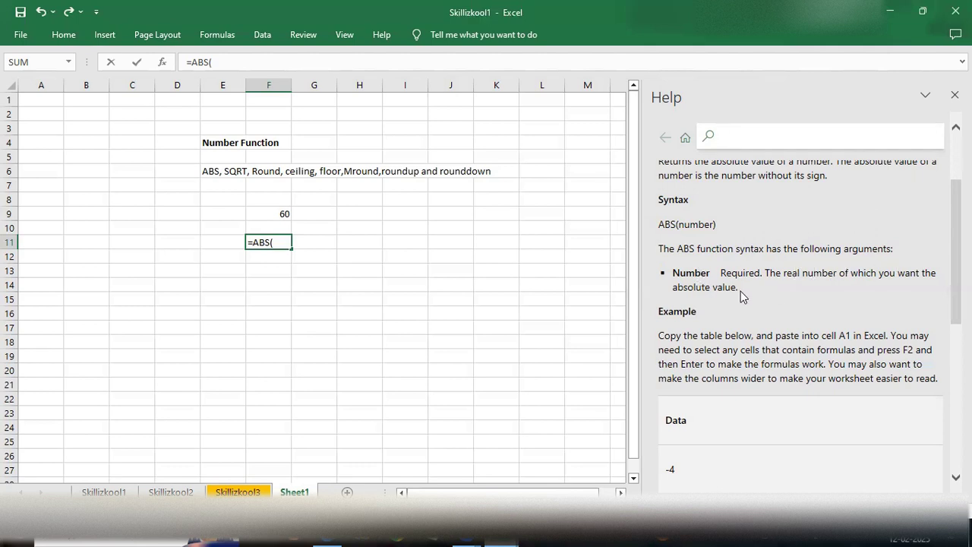
scroll(741, 296, "down", 5)
scroll(741, 296, "up", 3)
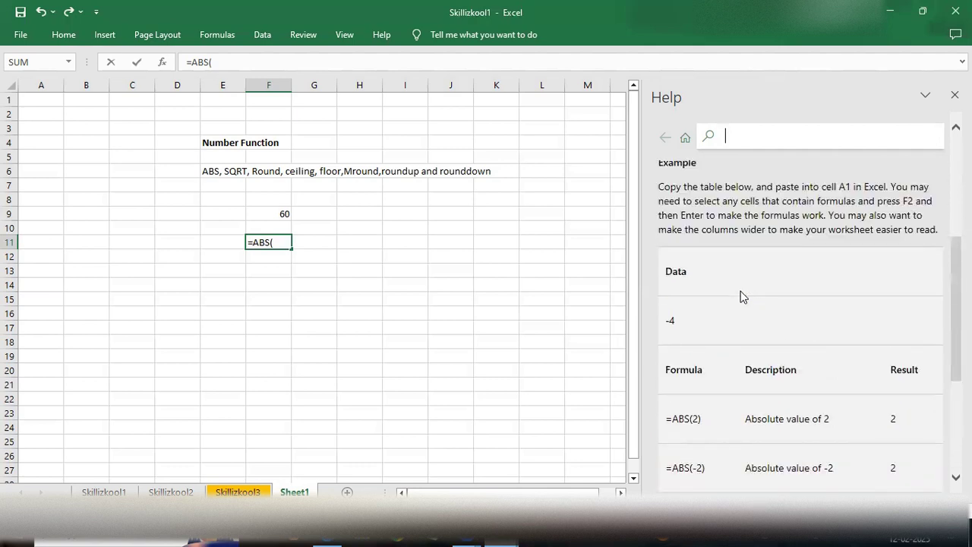
scroll(742, 296, "up", 3)
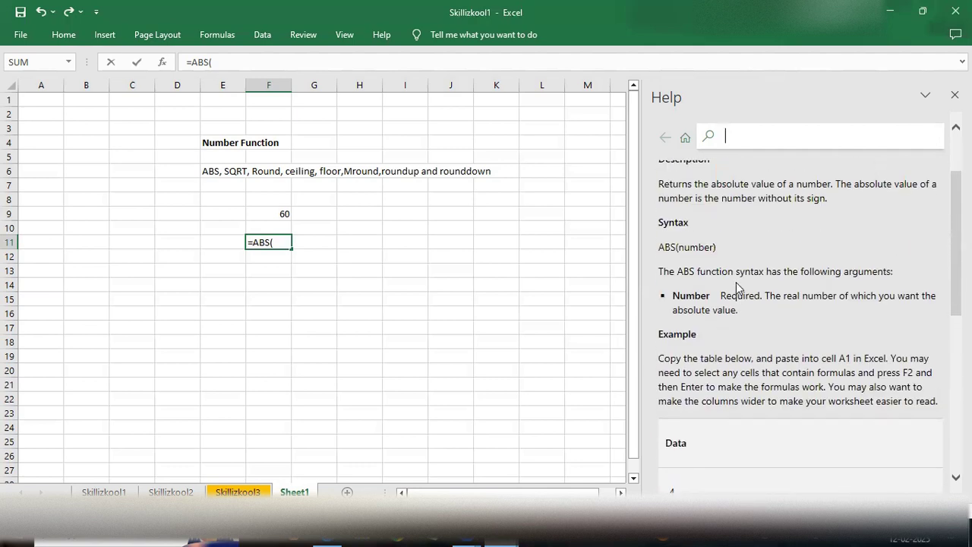
scroll(740, 293, "up", 2)
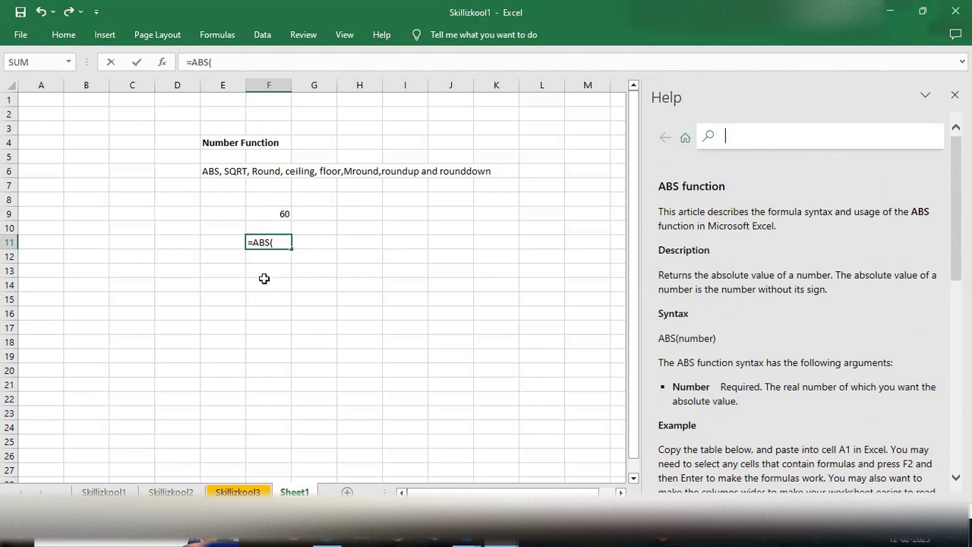
Complete the F11 formula as =ABS(F9), and reselect the cell to check its formula.
left_click(282, 213)
type(")")
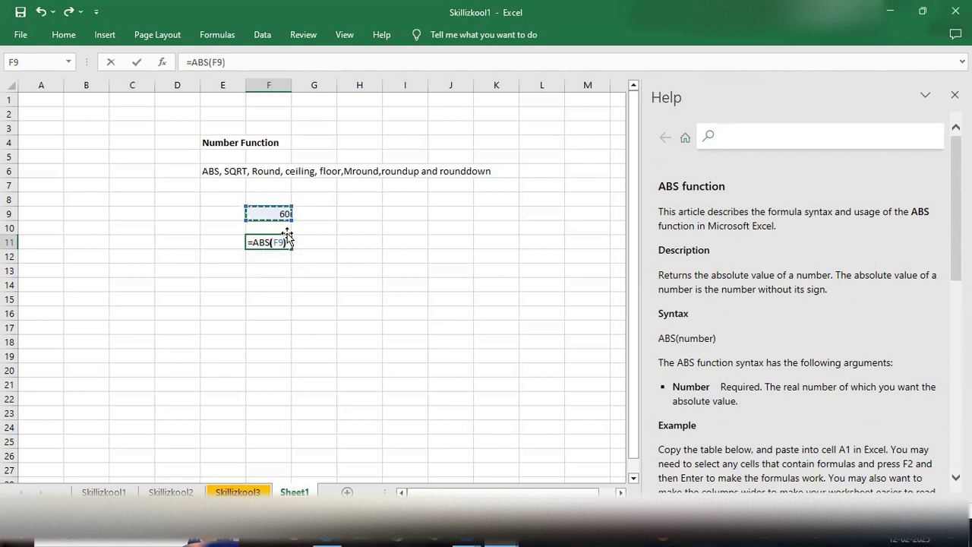
key("Tab")
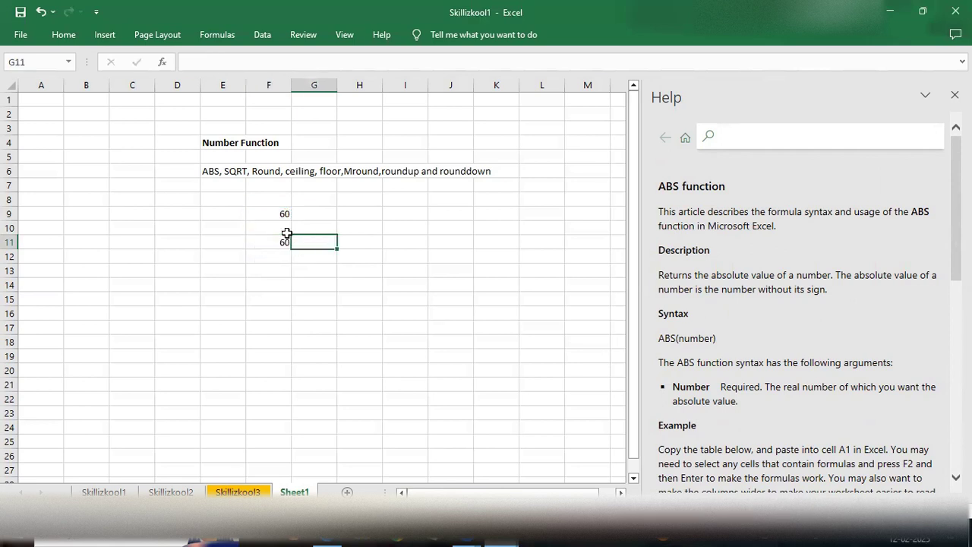
left_click(282, 280)
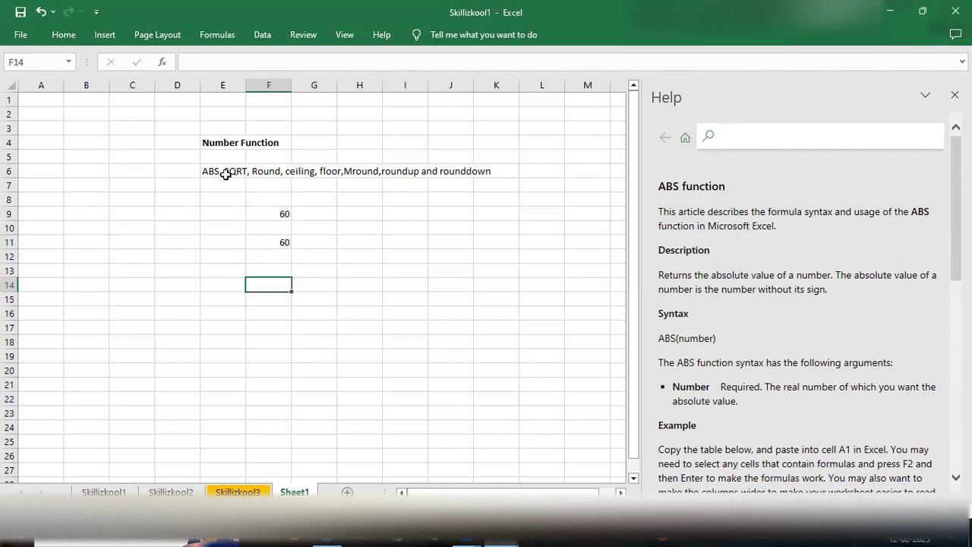
left_click(262, 242)
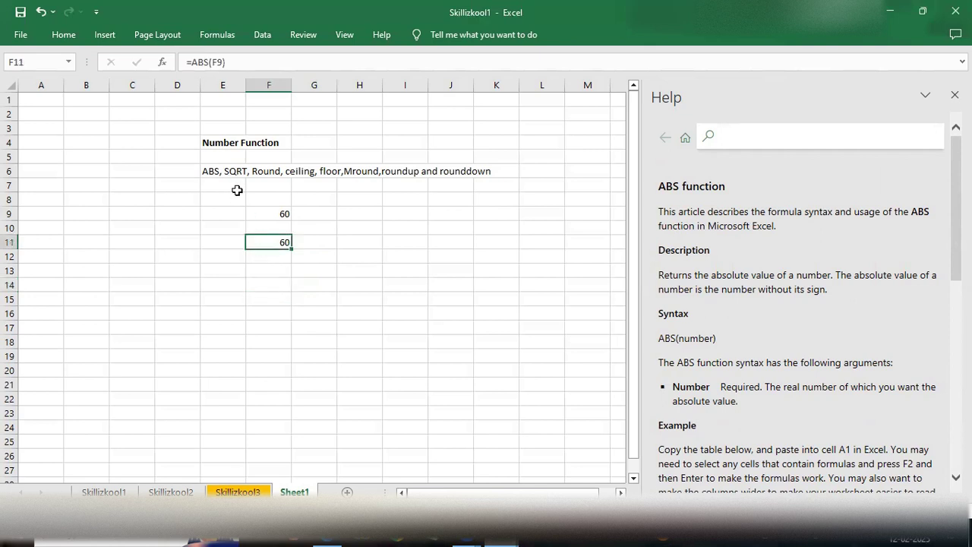
Calculate the square root of the F11 value in F13 with =SQRT(F11).
left_click(259, 270)
type("=")
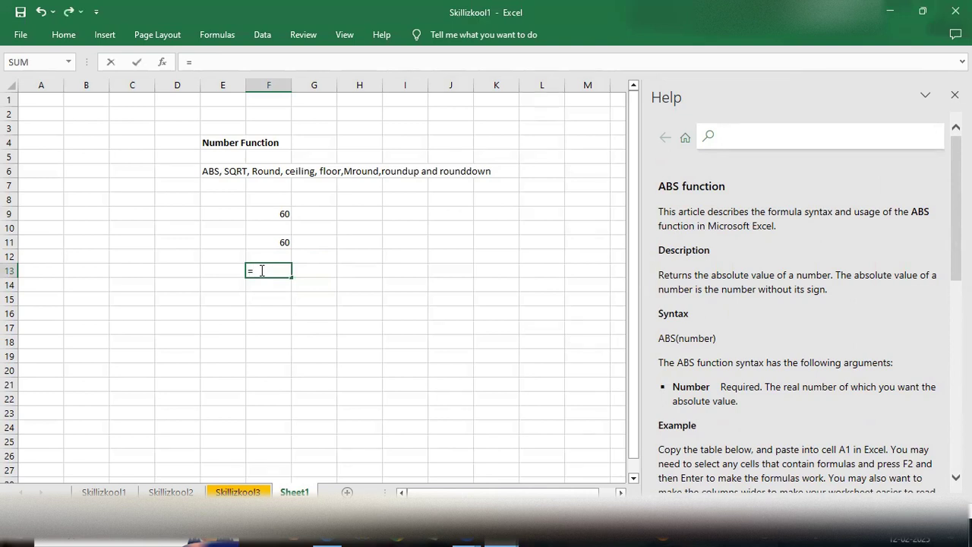
type("SQR")
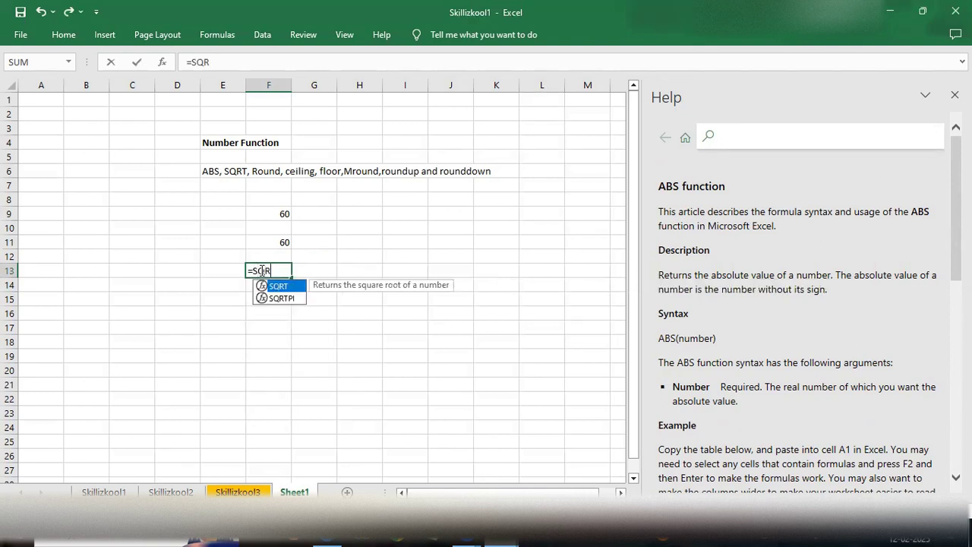
type("T(")
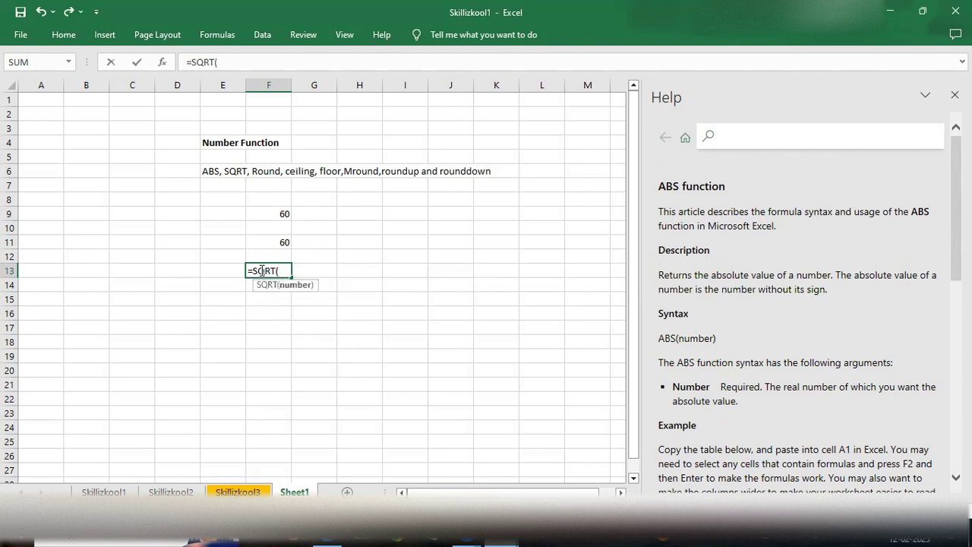
left_click(271, 242)
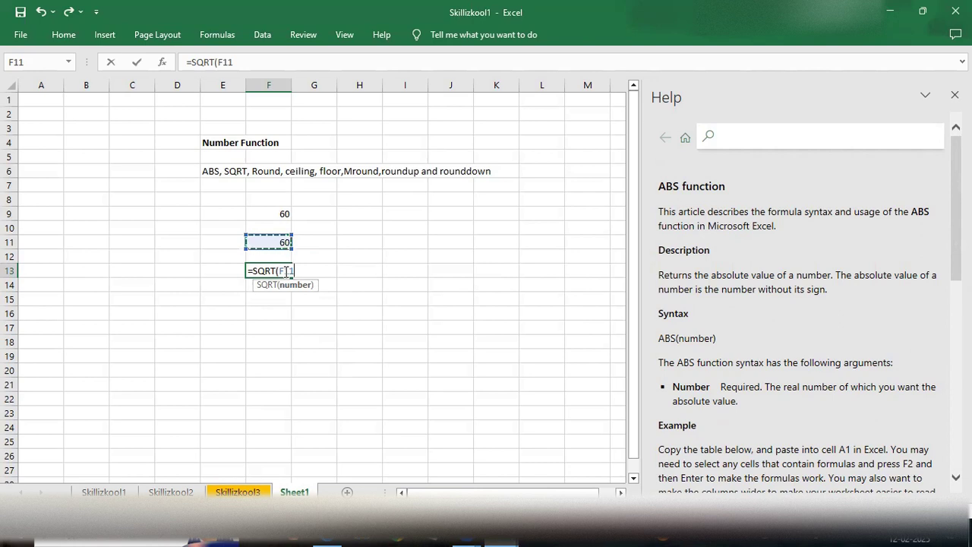
type(")")
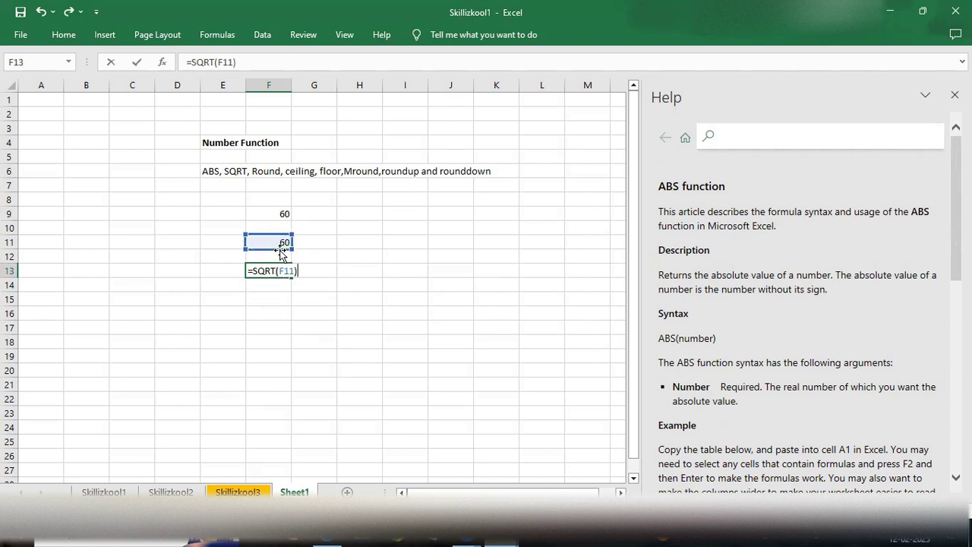
key("Return")
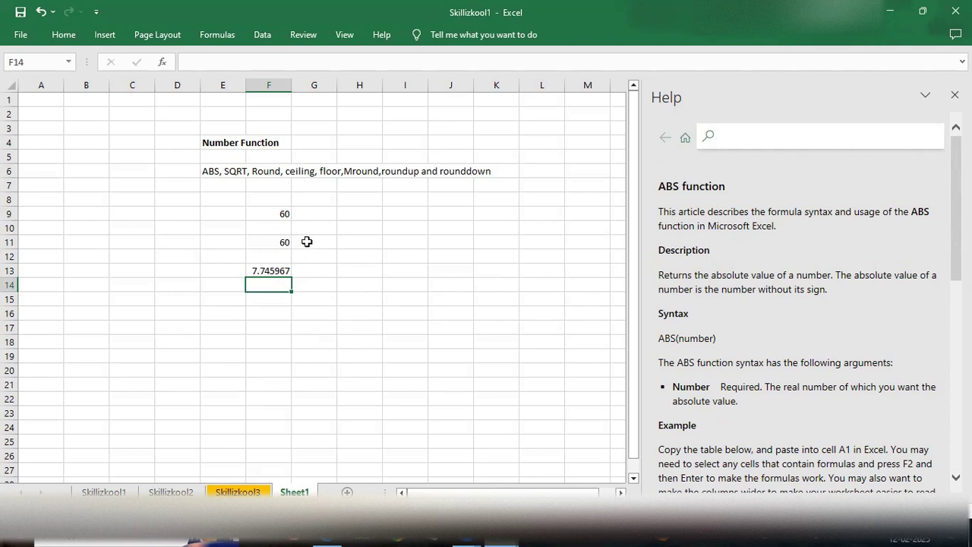
Enter 50 in H11 and calculate its square root in H13 with =SQRT(H11).
double_click(354, 241)
type("50")
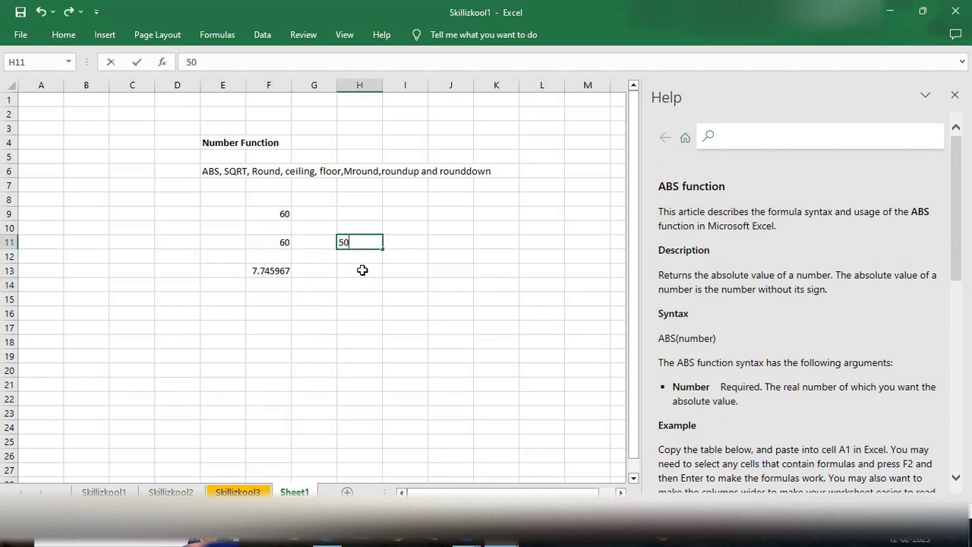
double_click(363, 271)
type("=")
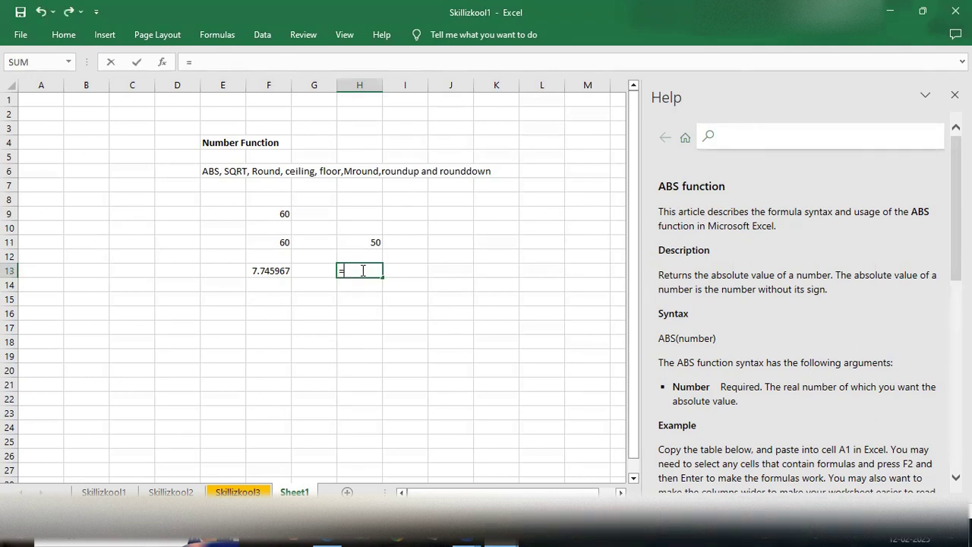
type("SQRT(")
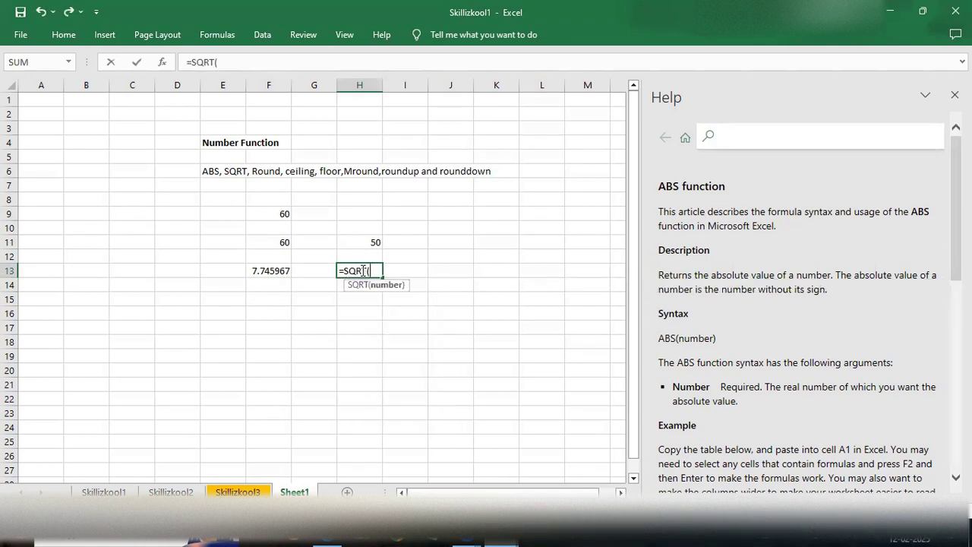
left_click(369, 242)
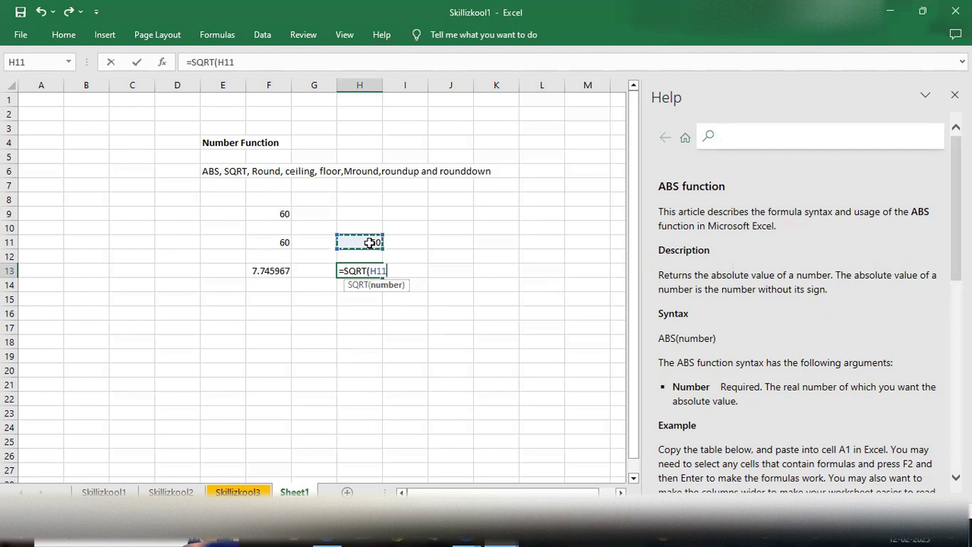
type(")")
key("Return")
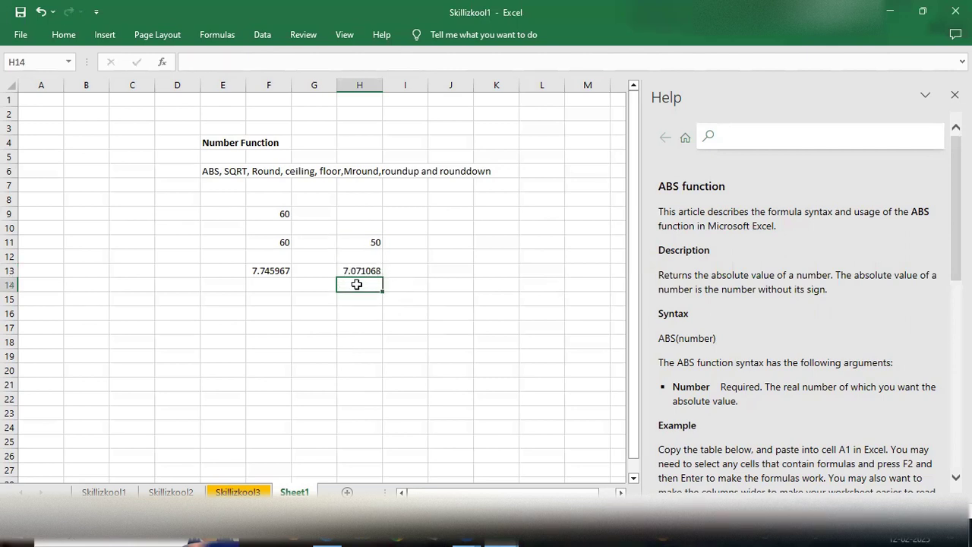
Start a SQRT formula in I13 and read the SQRT help article through its example table.
left_click(404, 273)
double_click(404, 274)
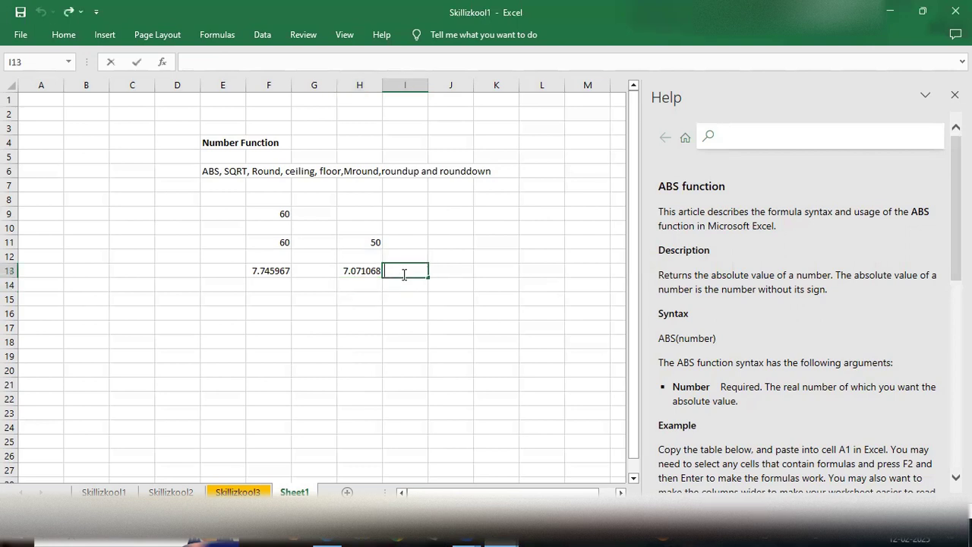
type("=SQR")
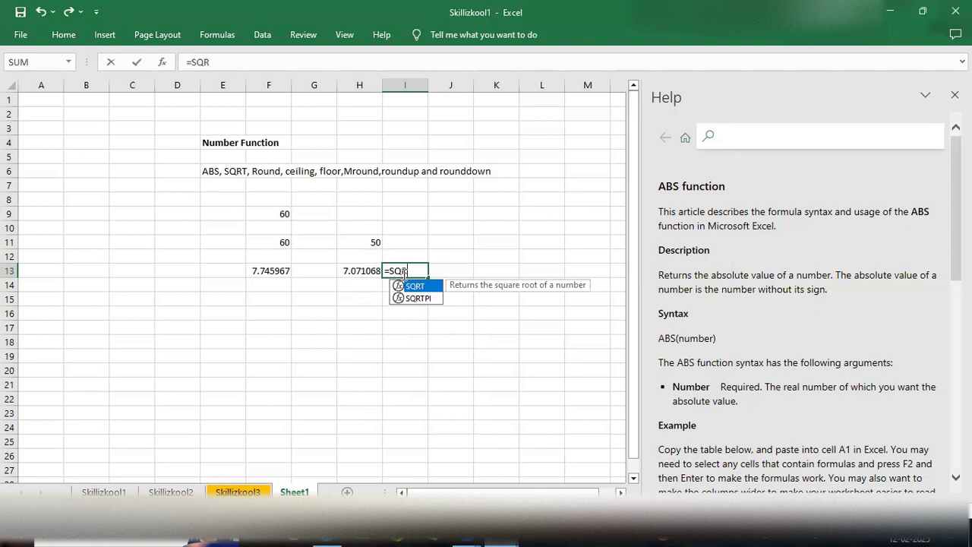
type("T(")
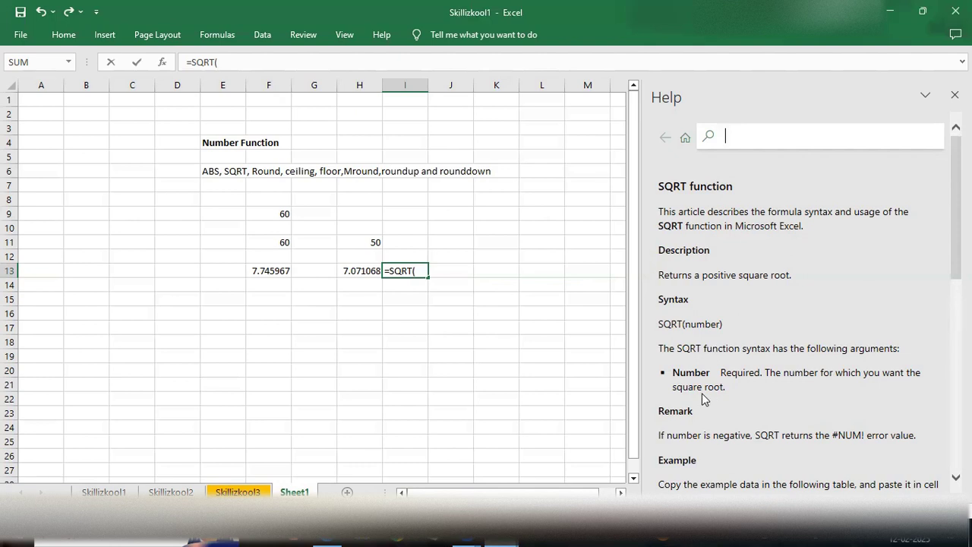
scroll(706, 399, "down", 3)
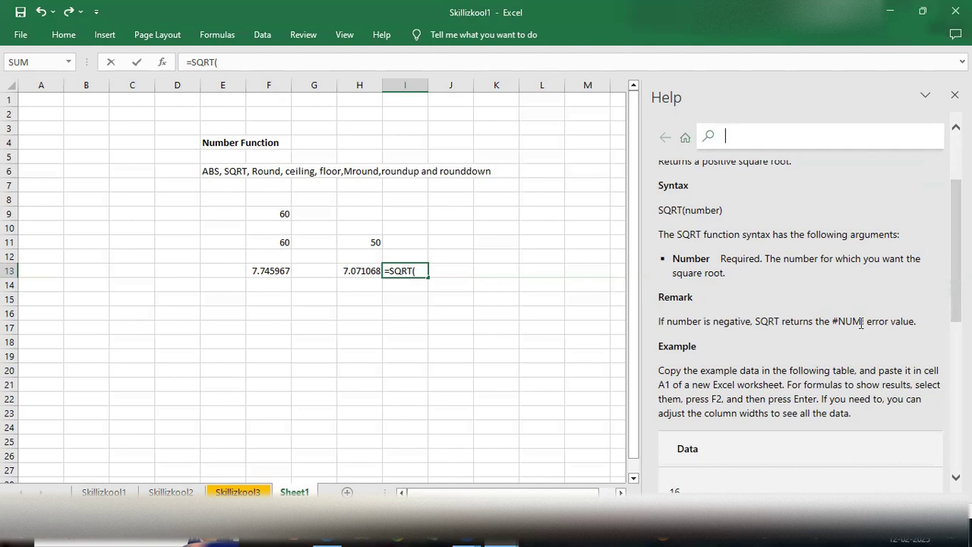
scroll(760, 338, "down", 5)
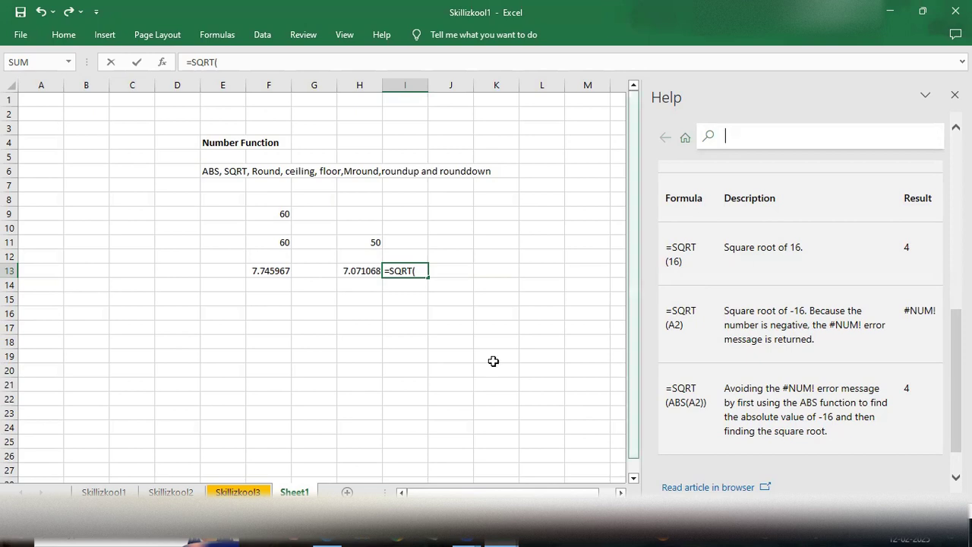
Complete the I13 formula as =SQRT(16), following the first example in the help article.
left_click(421, 271)
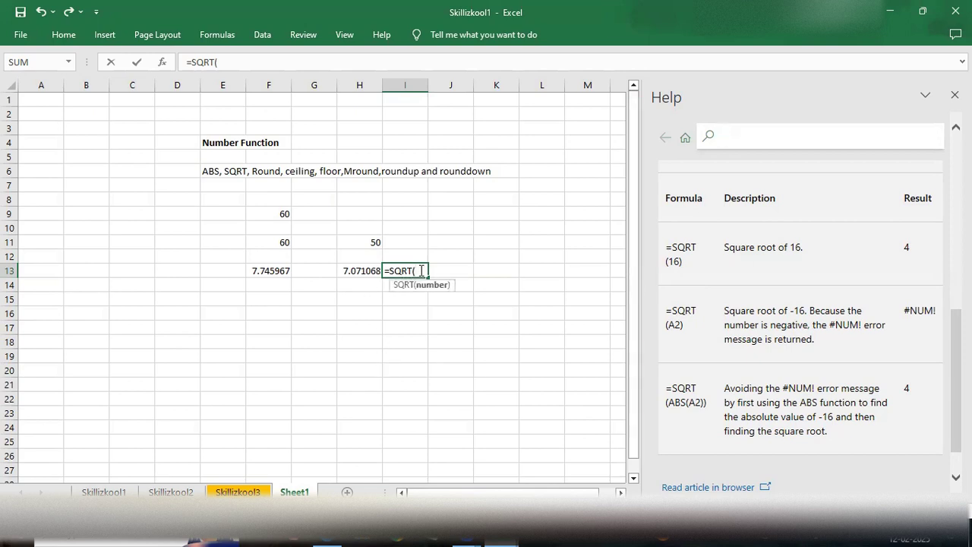
type("16)")
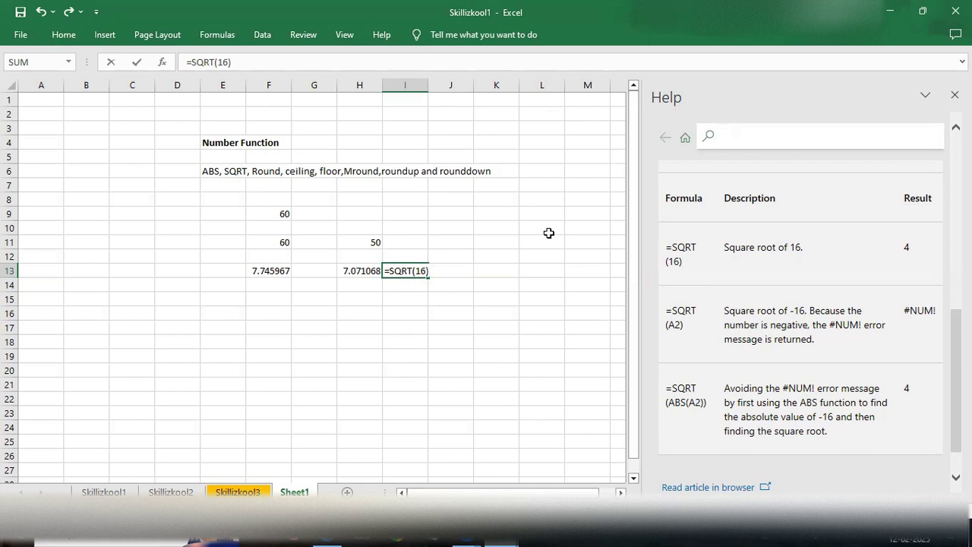
key("Return")
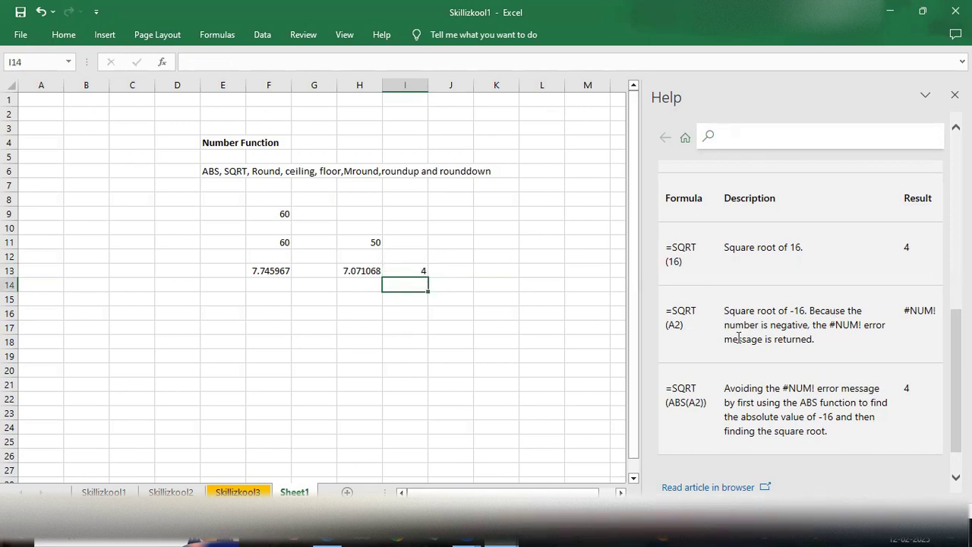
Change the formula in I13 to =SQRT(-16), using a negative number as in the help article's second example.
left_click(408, 271)
left_click(216, 63)
left_click(220, 63)
type("-16)")
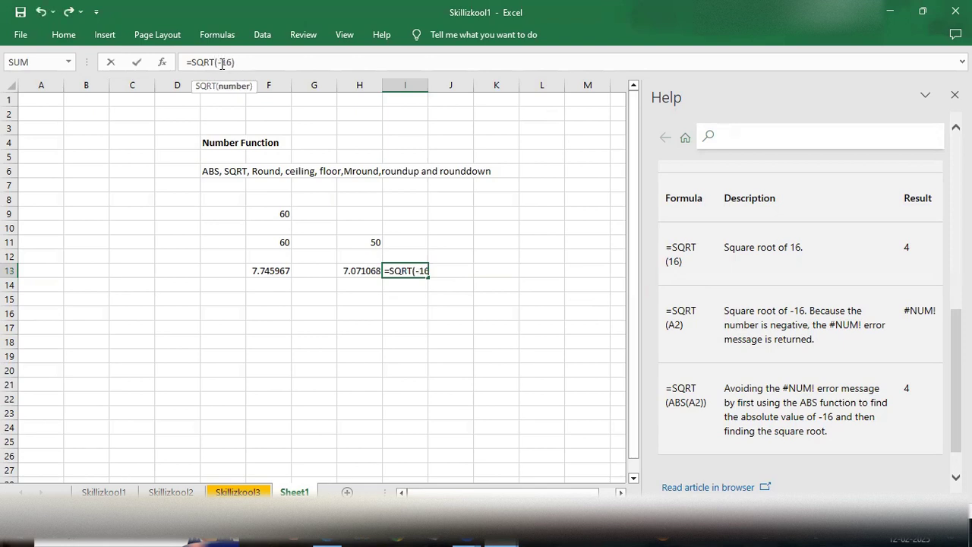
key("Tab")
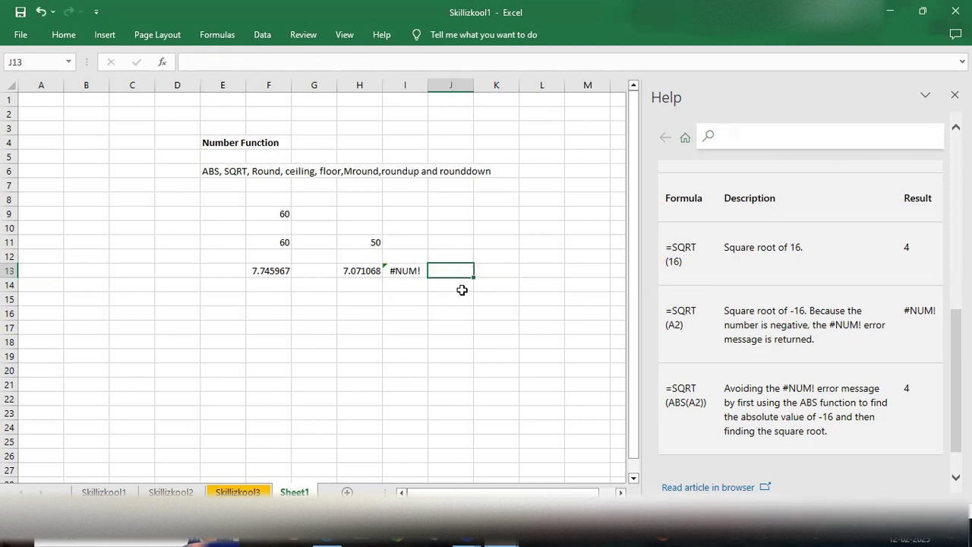
Wrap the -16 in I13 with the ABS function so the formula reads =SQRT(ABS(-16)).
scroll(803, 365, "down", 1)
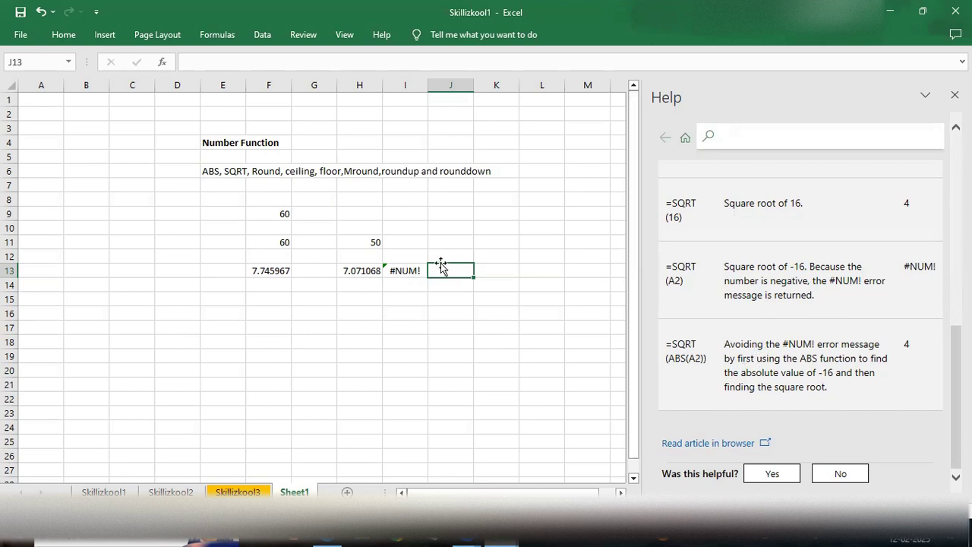
left_click(416, 270)
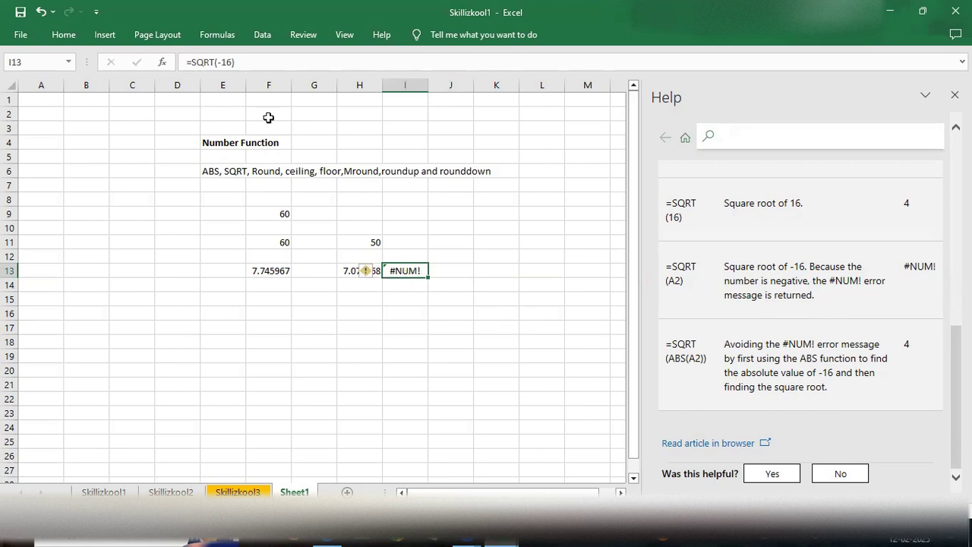
double_click(417, 270)
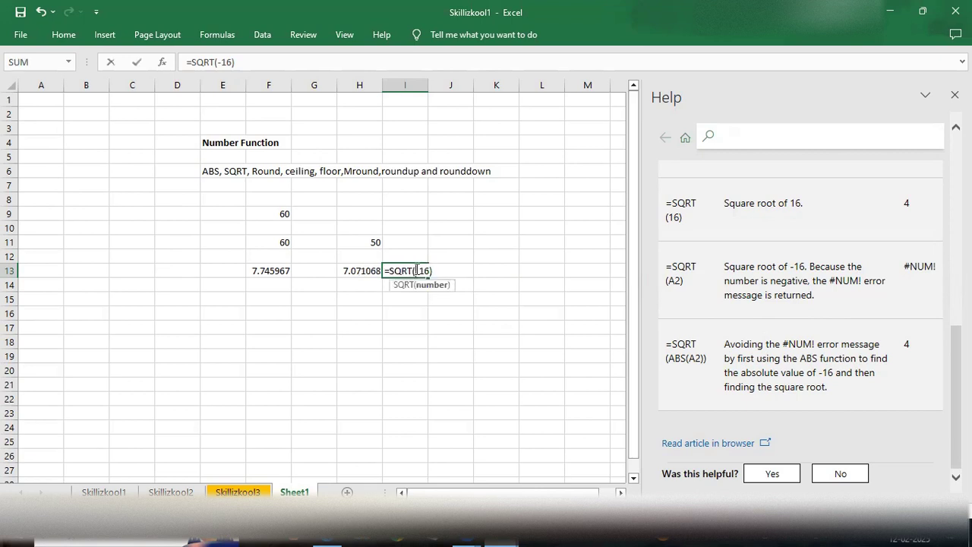
type("ABS")
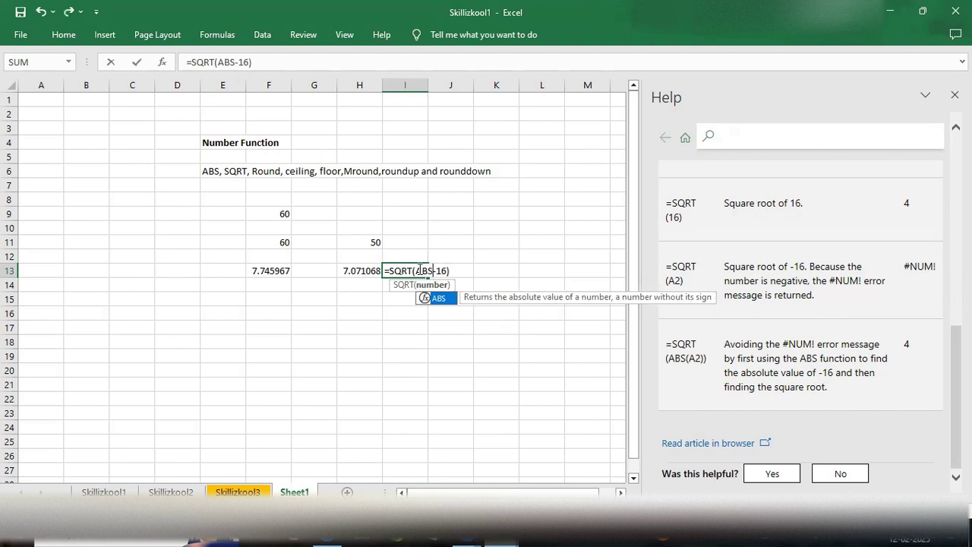
type("(")
key("Right")
key("Right")
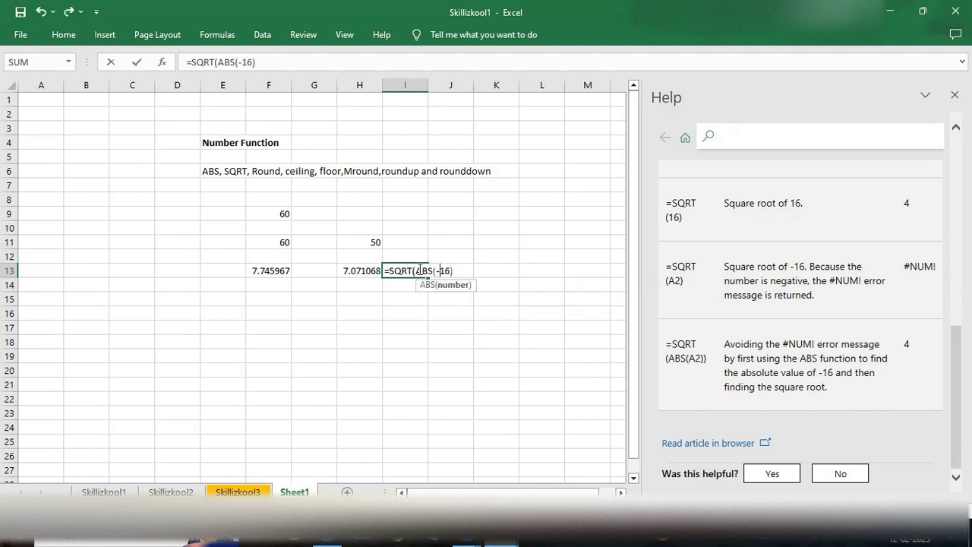
key("Right")
key("Right")
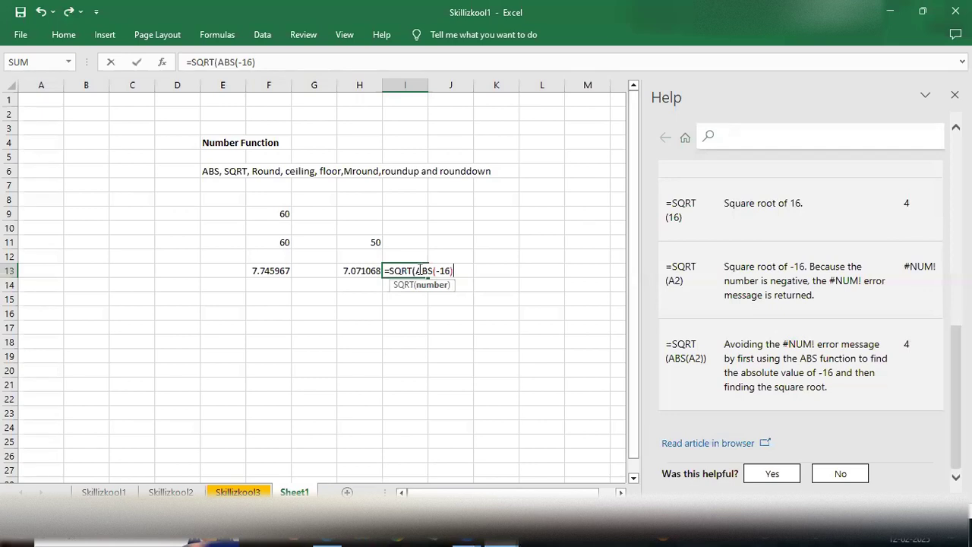
type(")")
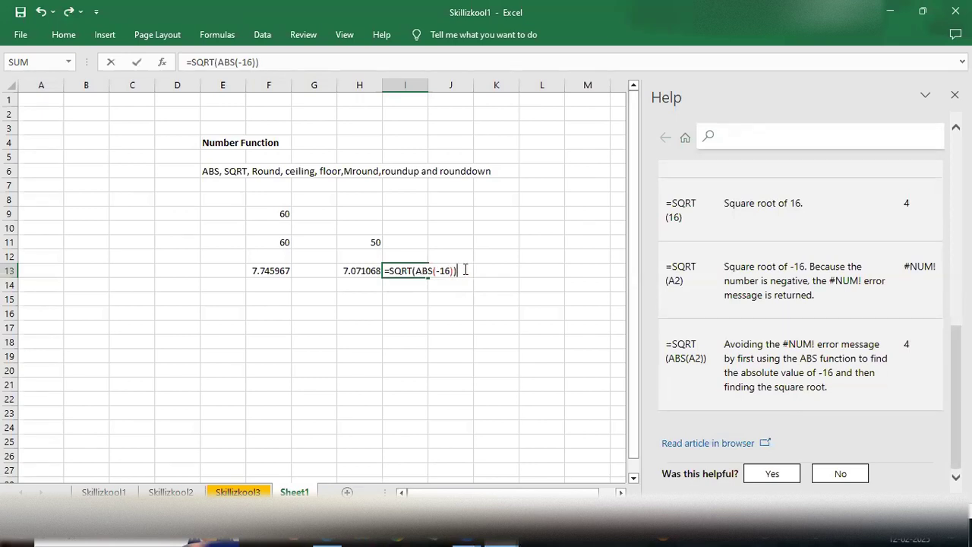
key("Return")
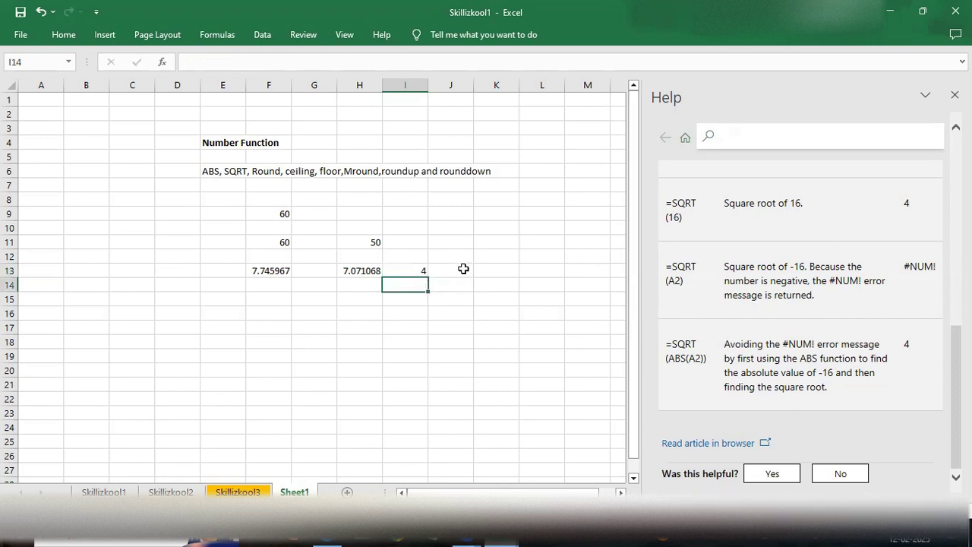
left_click(406, 270)
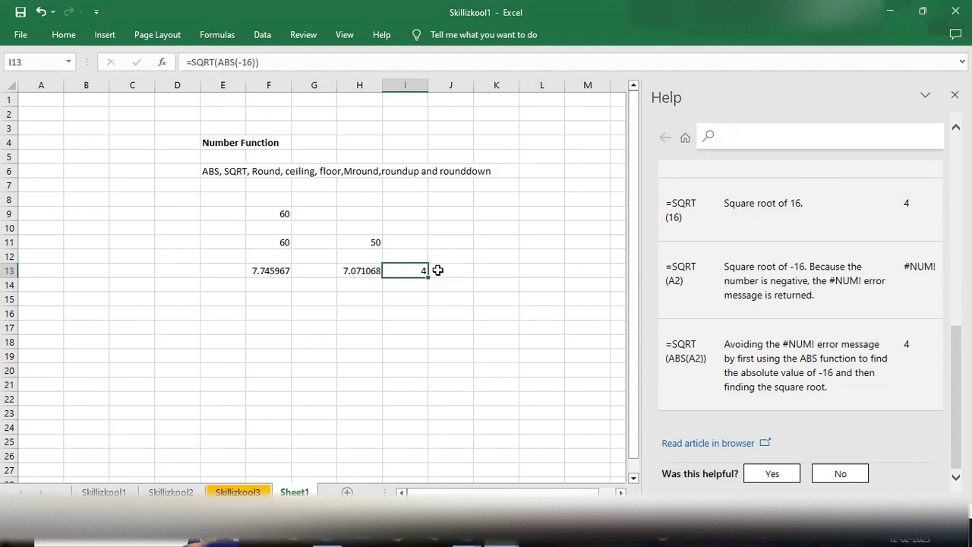
Start a ROUND formula in H15 and try to enter it as =ROUND(H13) without a number of digits.
scroll(782, 354, "up", 8)
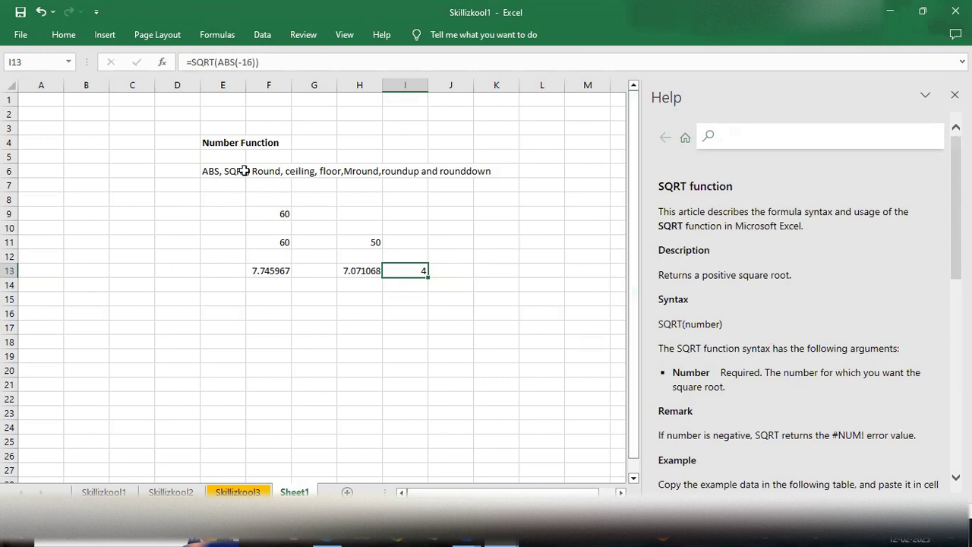
left_click(262, 172)
left_click(359, 299)
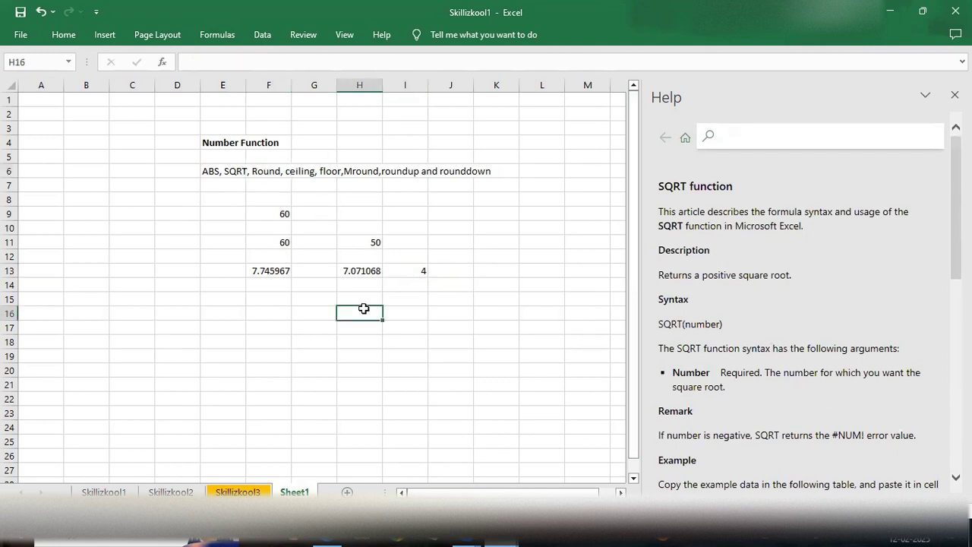
double_click(359, 299)
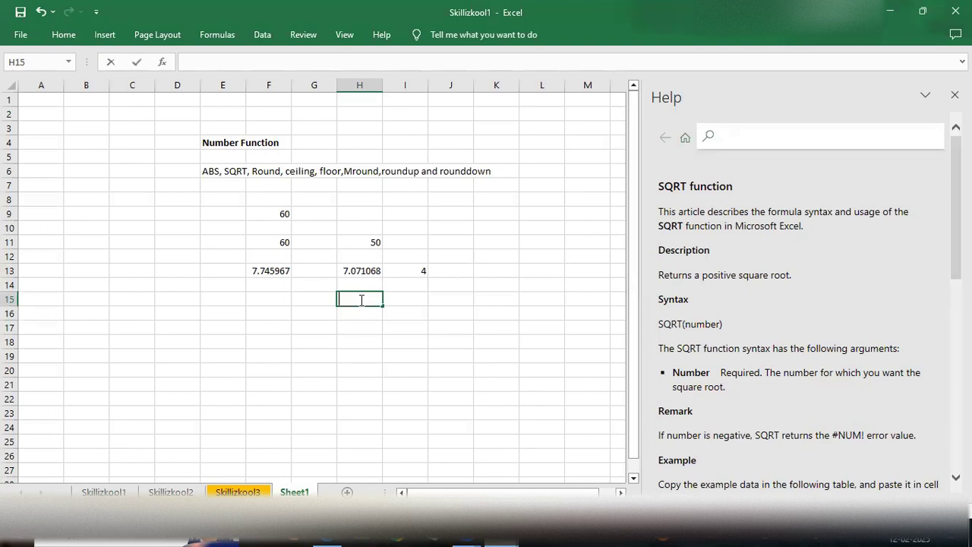
type("=R")
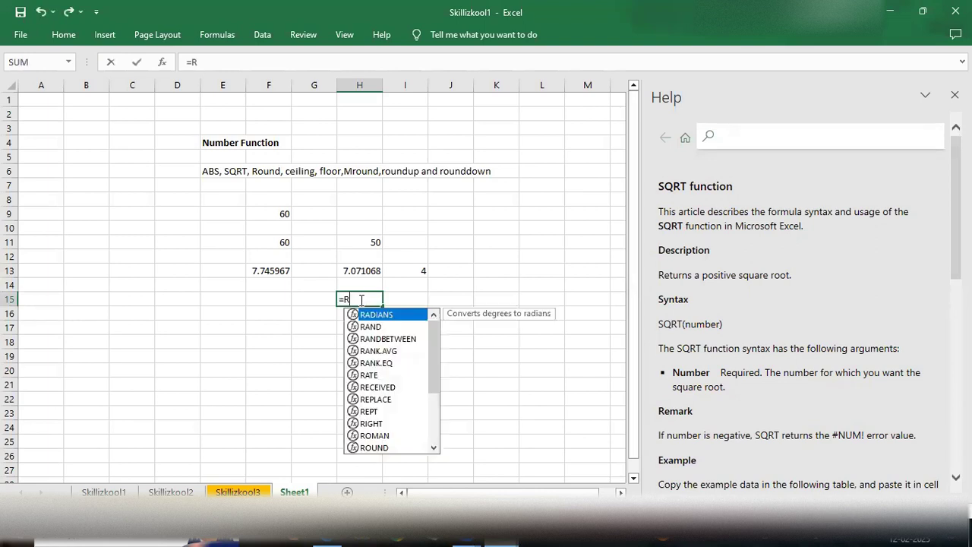
type("oound")
key("BackSpace")
key("BackSpace")
key("BackSpace")
key("BackSpace")
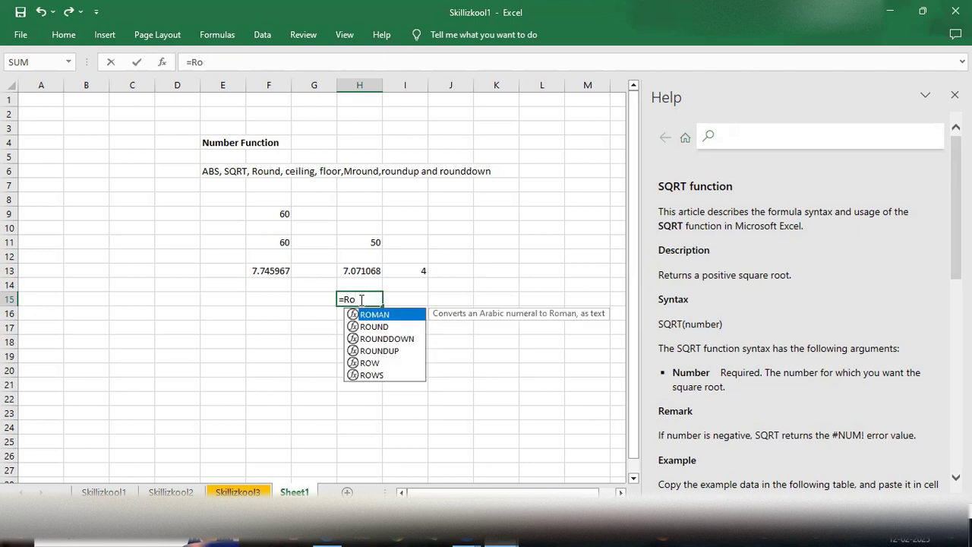
key("Down")
key("Tab")
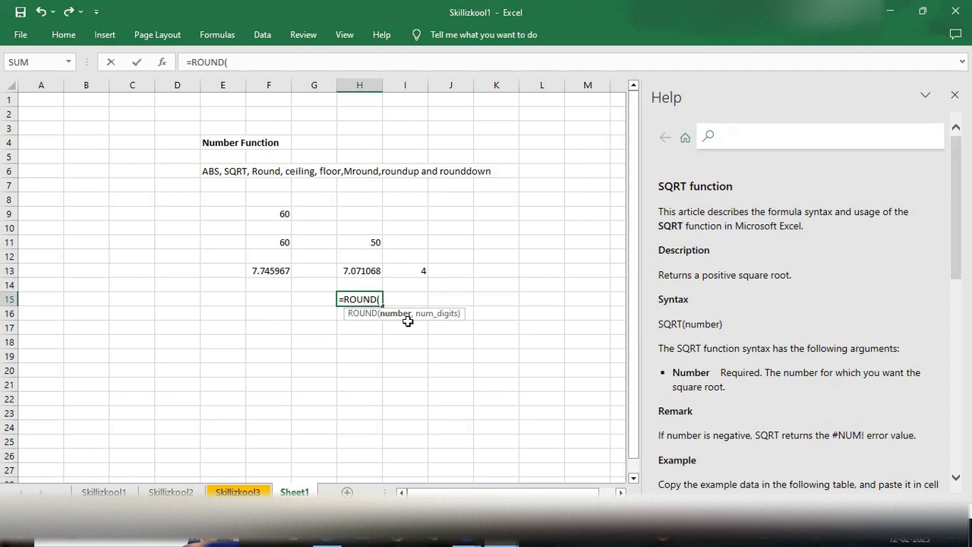
left_click(371, 271)
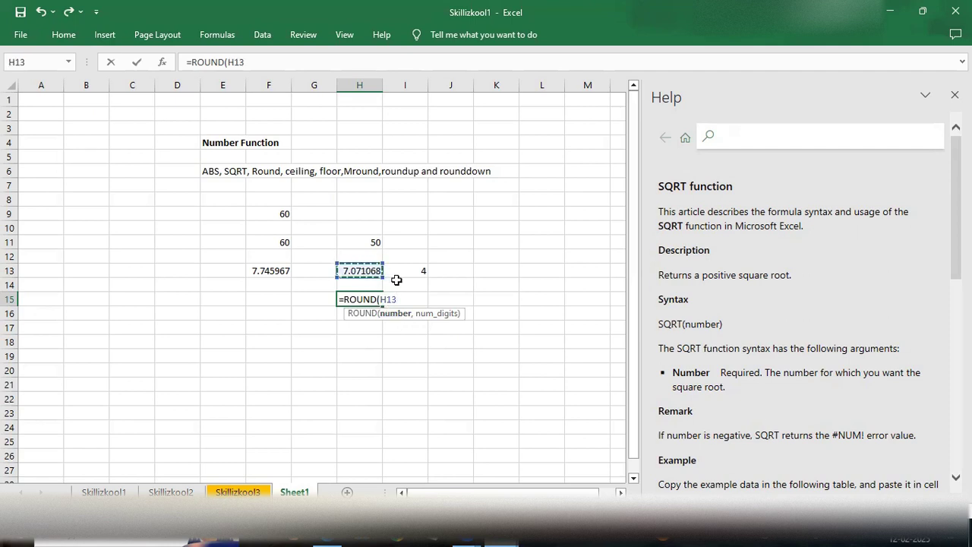
type(")")
key("Return")
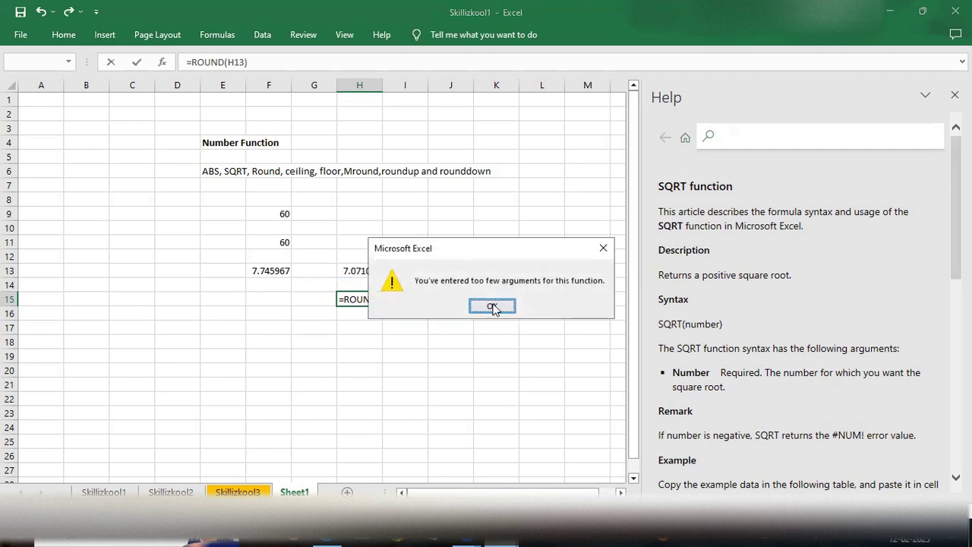
left_click(492, 307)
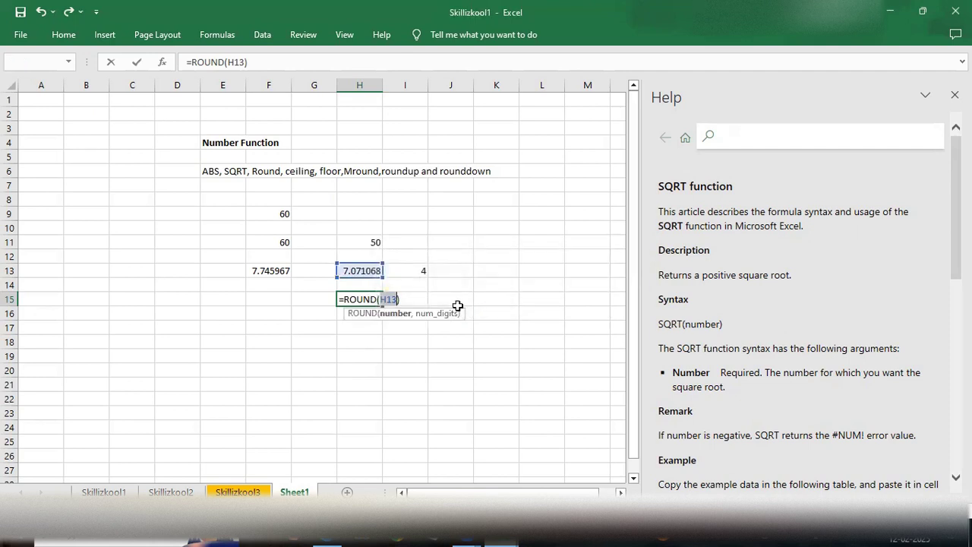
Complete the H15 formula with two decimal digits as =ROUND(H13,2).
type(",")
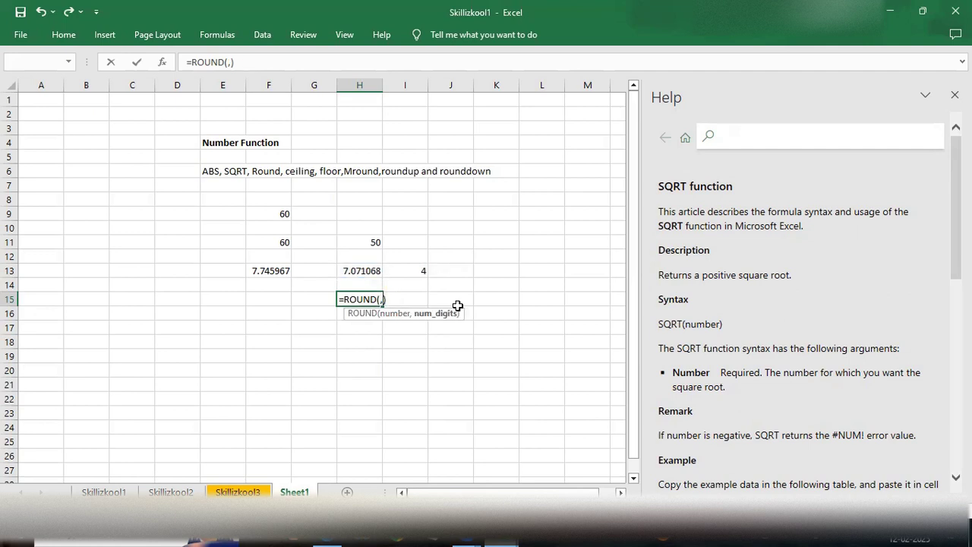
type("2")
key("Left")
key("Left")
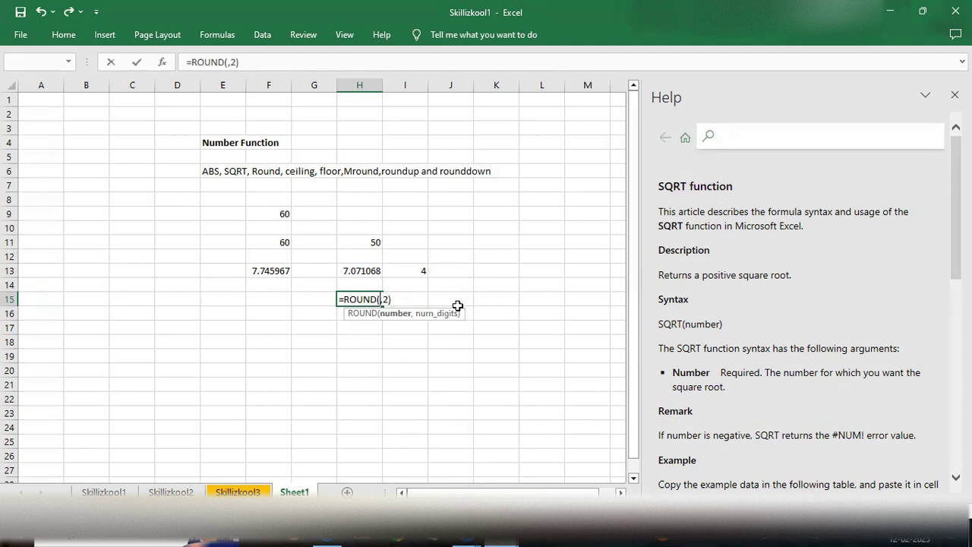
left_click(368, 270)
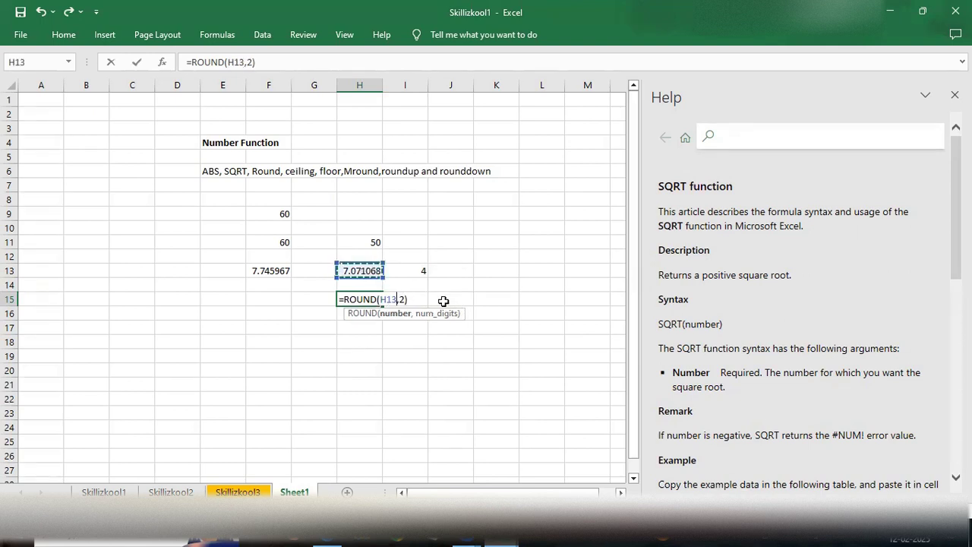
left_click(427, 302)
key("Return")
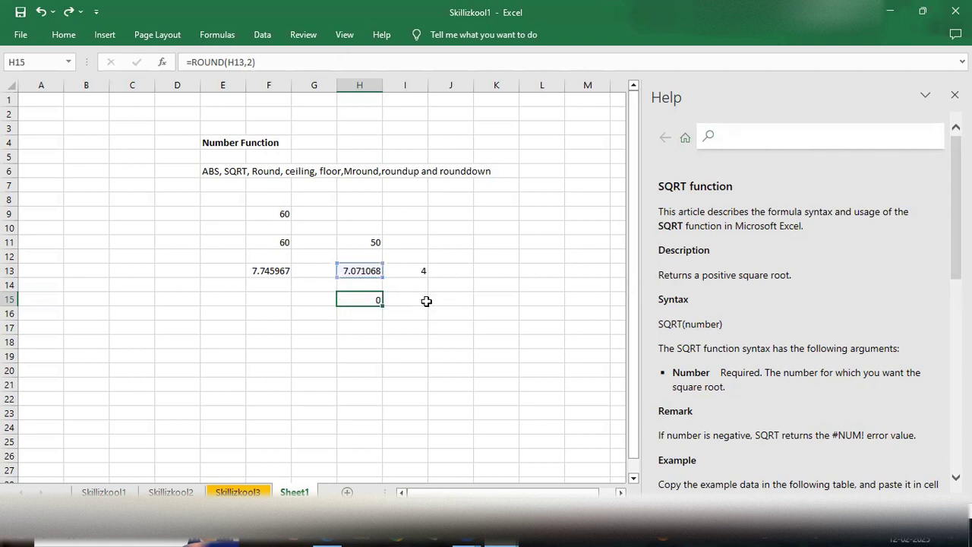
Reopen the H15 formula, consult the ROUND help article from its function hint, and recommit =ROUND(H13,2).
left_click(365, 301)
double_click(365, 301)
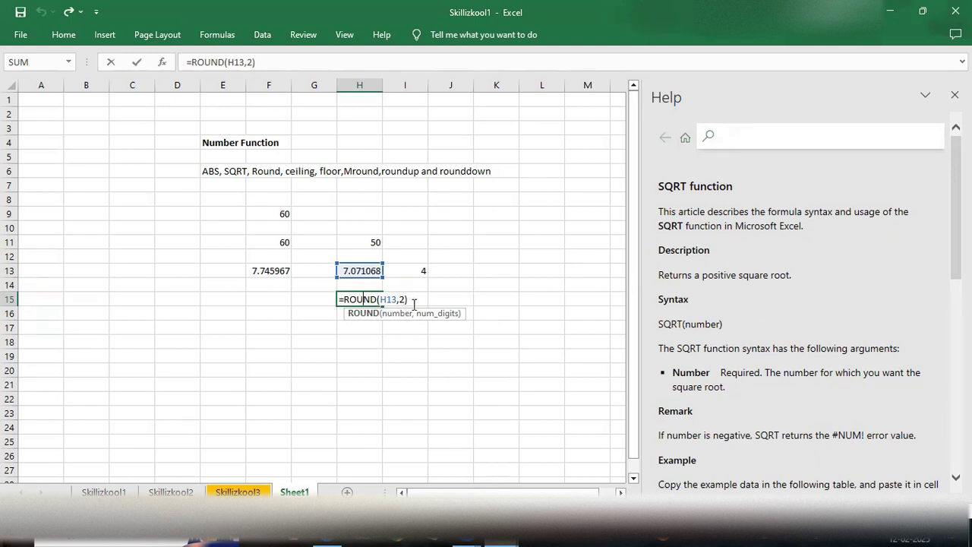
left_click(370, 312)
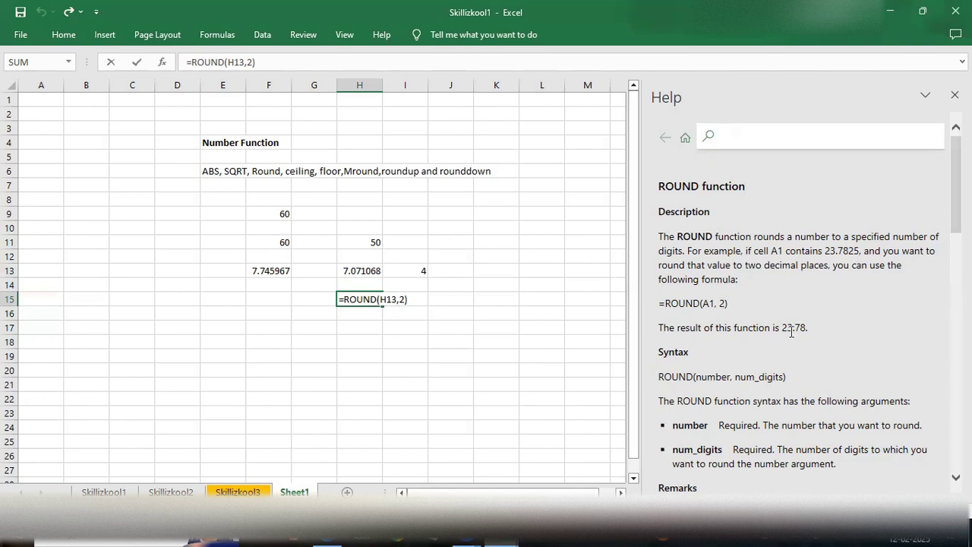
left_click(417, 299)
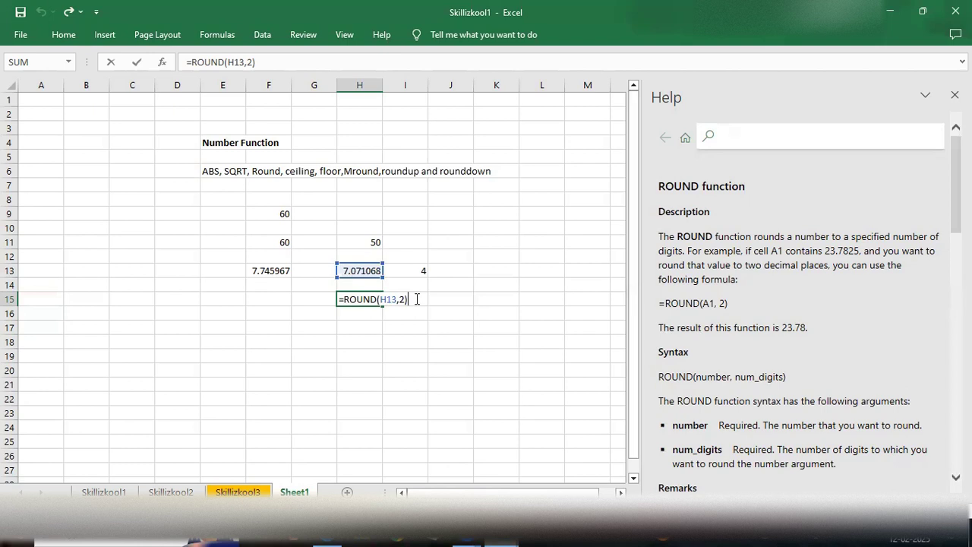
key("Return")
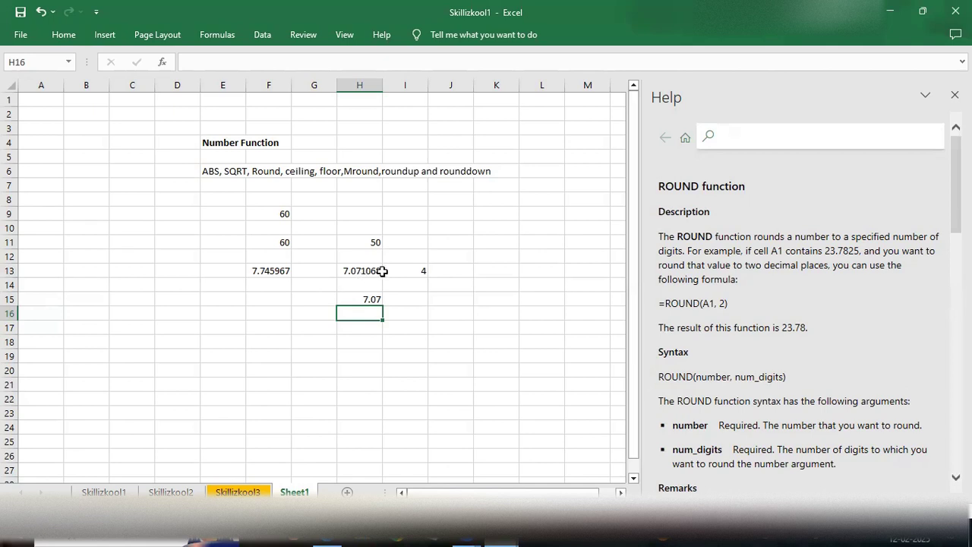
Enter the value 7.076 in J15 as a second rounding example.
double_click(436, 300)
type("7.0")
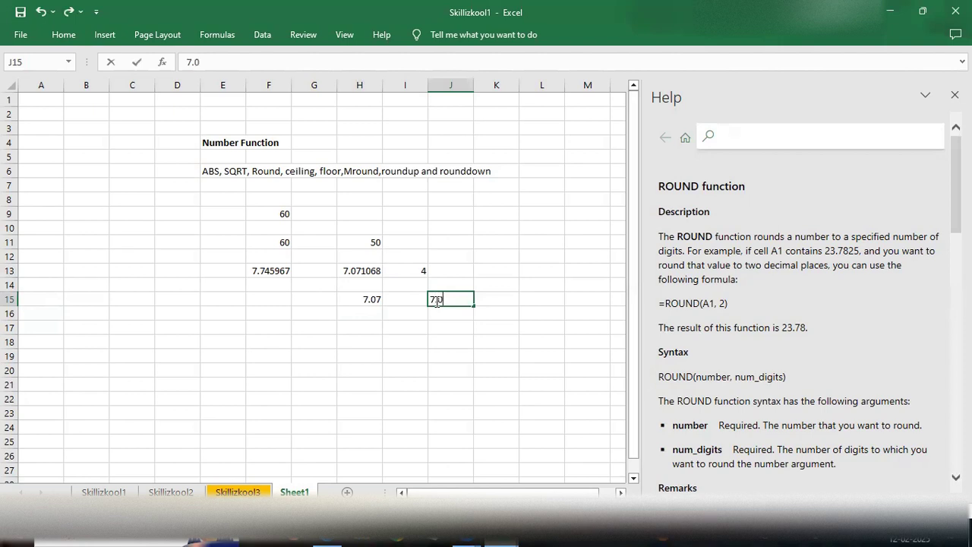
type("76")
key("Return")
Round the J15 value to two decimals in J16 with =ROUND(J15,2).
double_click(448, 313)
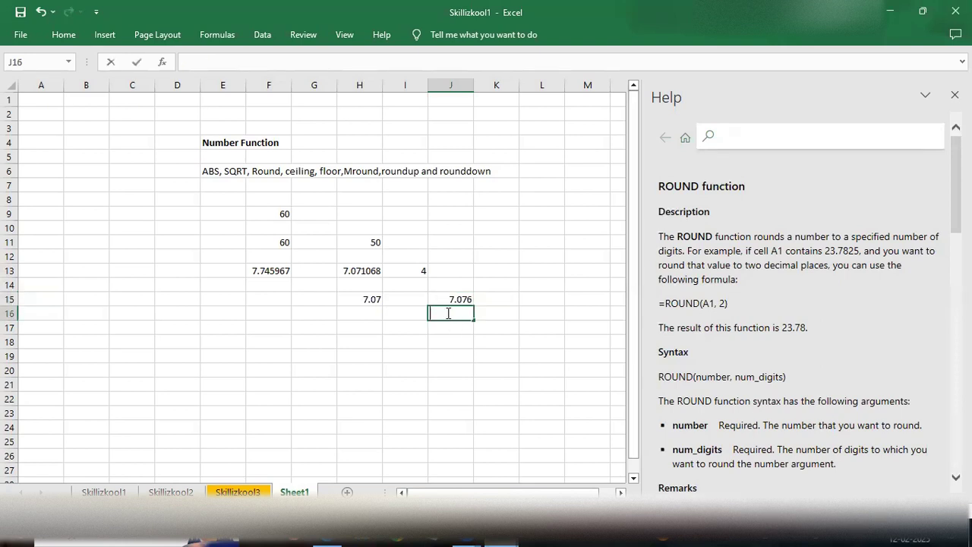
type("=ro")
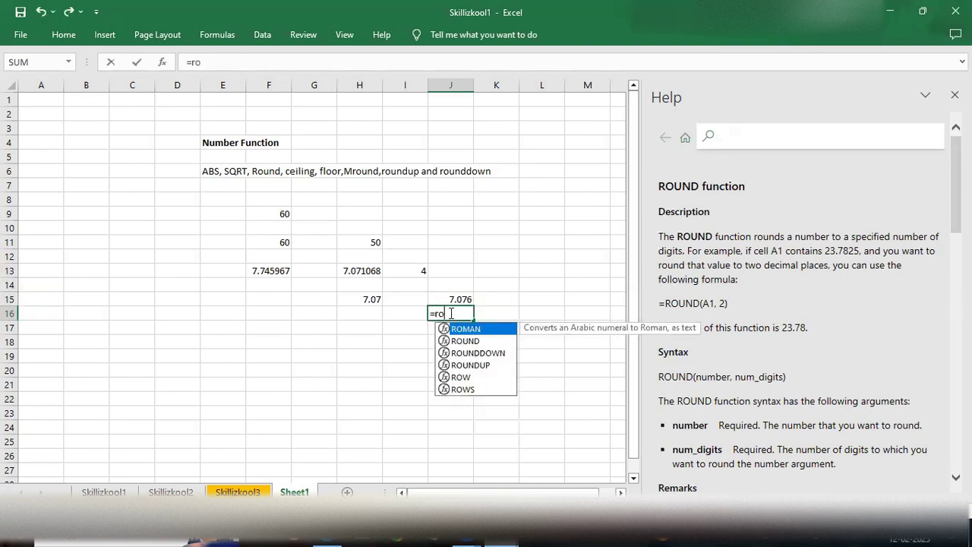
type("und")
key("Tab")
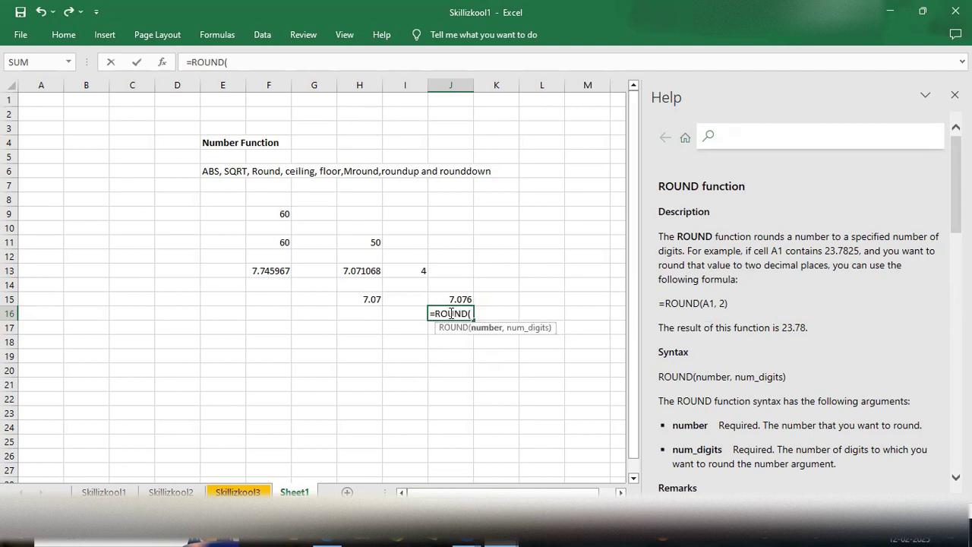
left_click(454, 299)
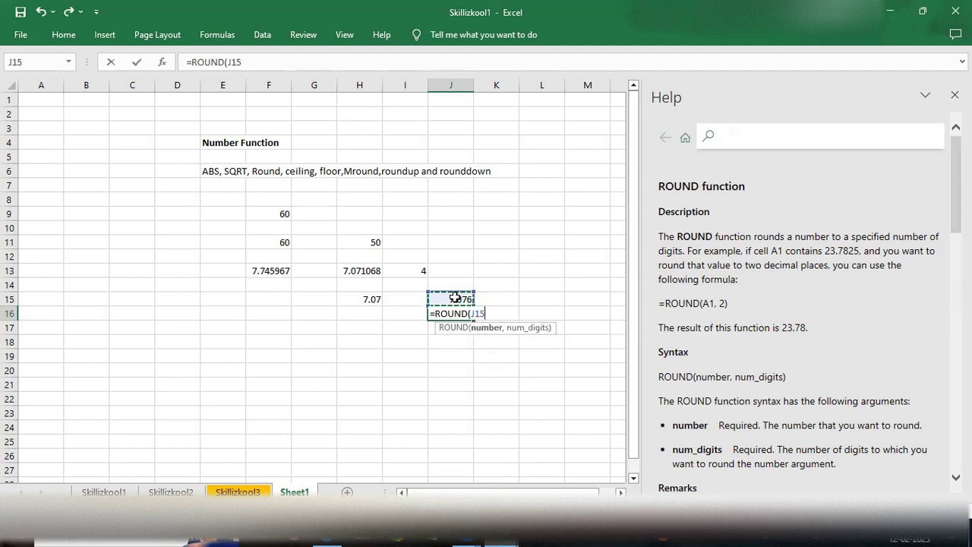
type(",2)")
key("Return")
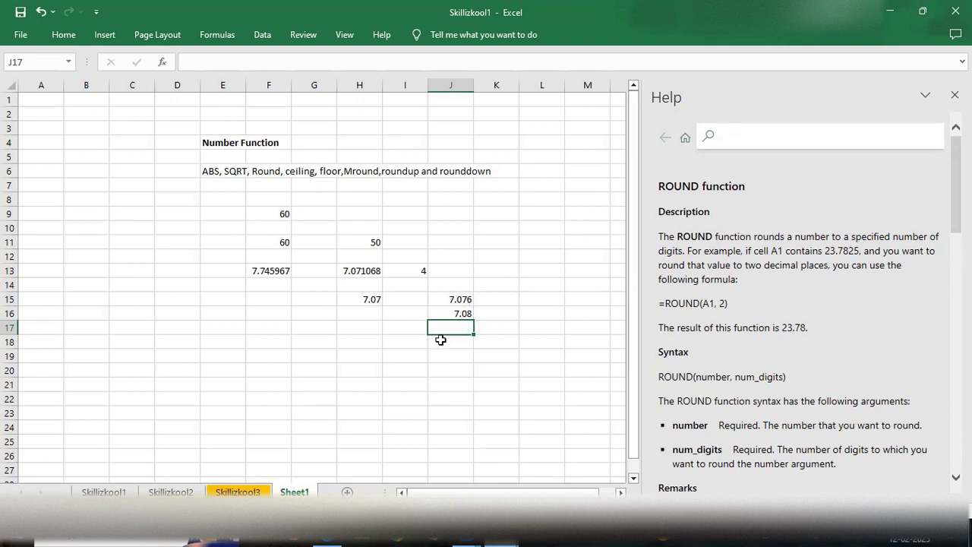
Read the arguments and remarks of the ROUND help article, including how num_digits controls the rounding.
scroll(740, 330, "down", 3)
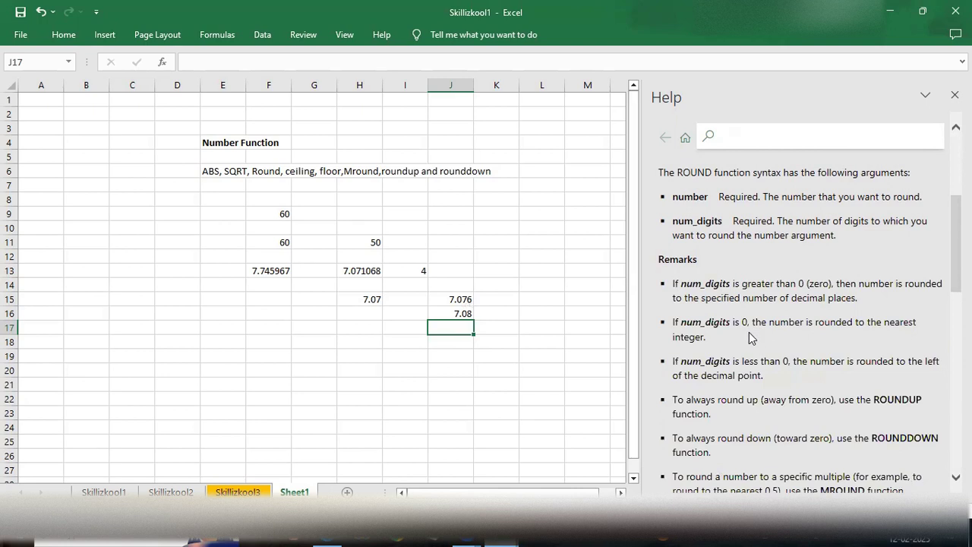
scroll(749, 337, "up", 2)
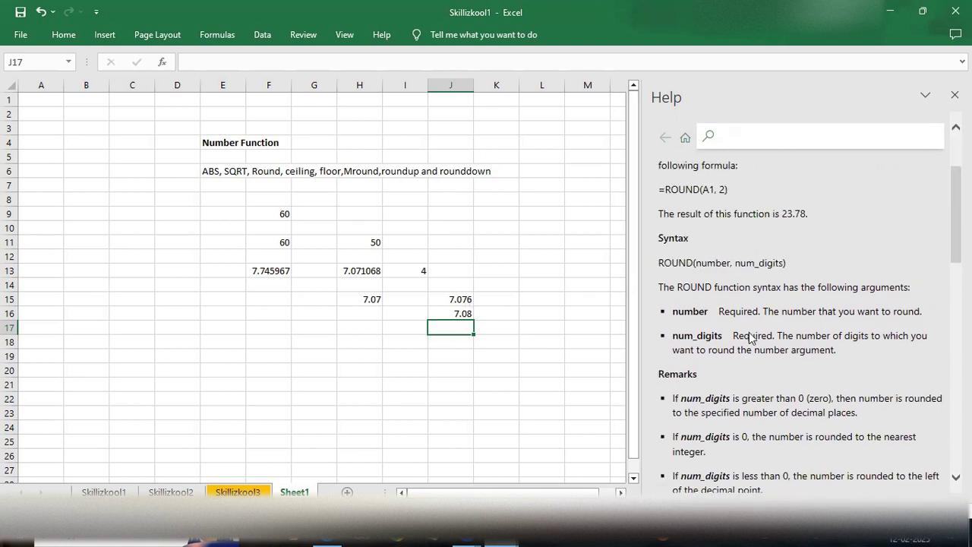
scroll(749, 337, "down", 2)
scroll(749, 334, "up", 1)
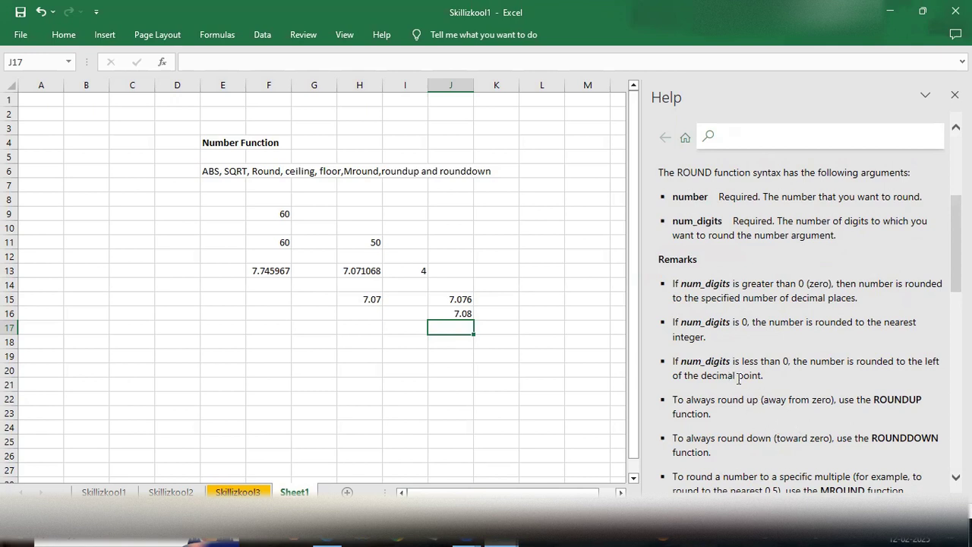
scroll(737, 377, "down", 1)
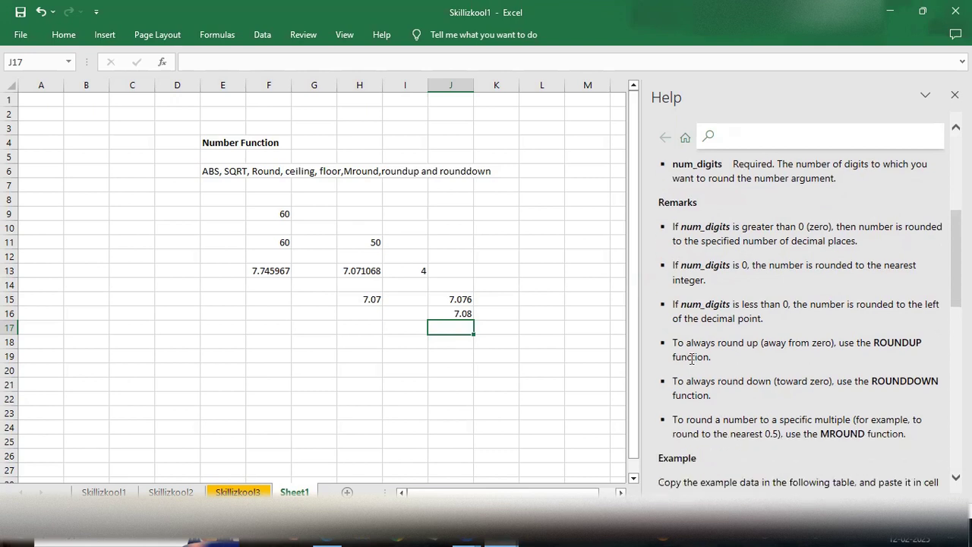
scroll(691, 356, "down", 3)
scroll(691, 356, "up", 4)
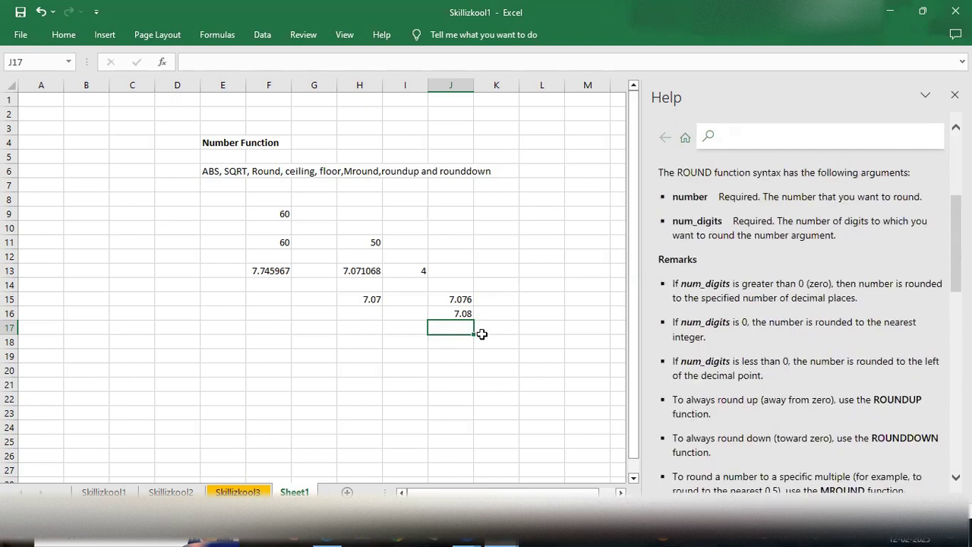